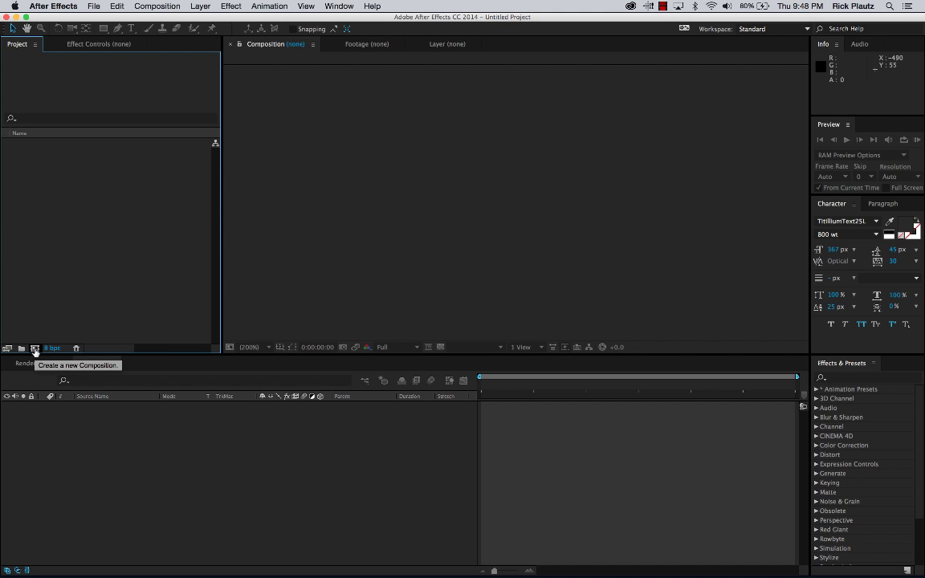
# Create a 500 x 500 px, 24 fps, 4-second composition and add a comp-sized red solid layer to it.
pyautogui.click(34, 348)
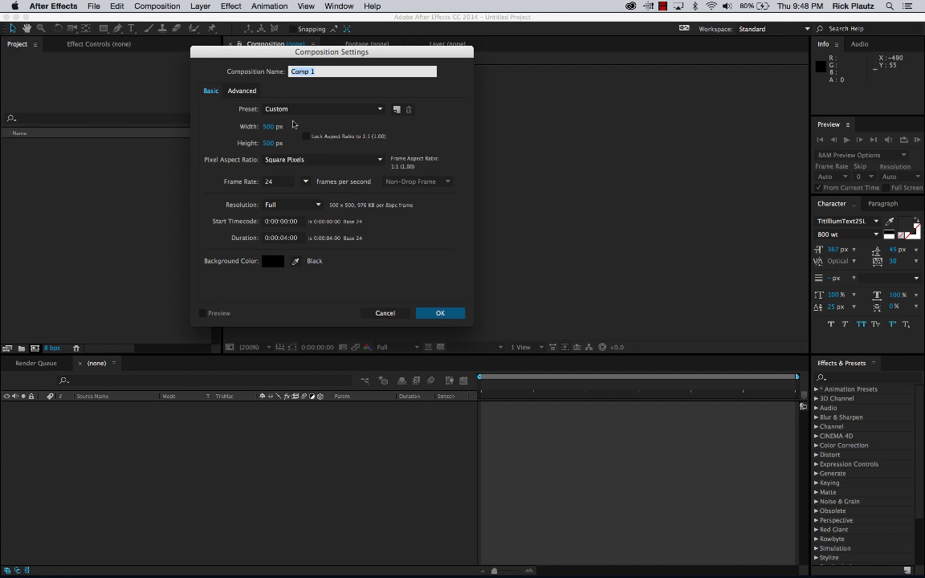
pyautogui.click(437, 313)
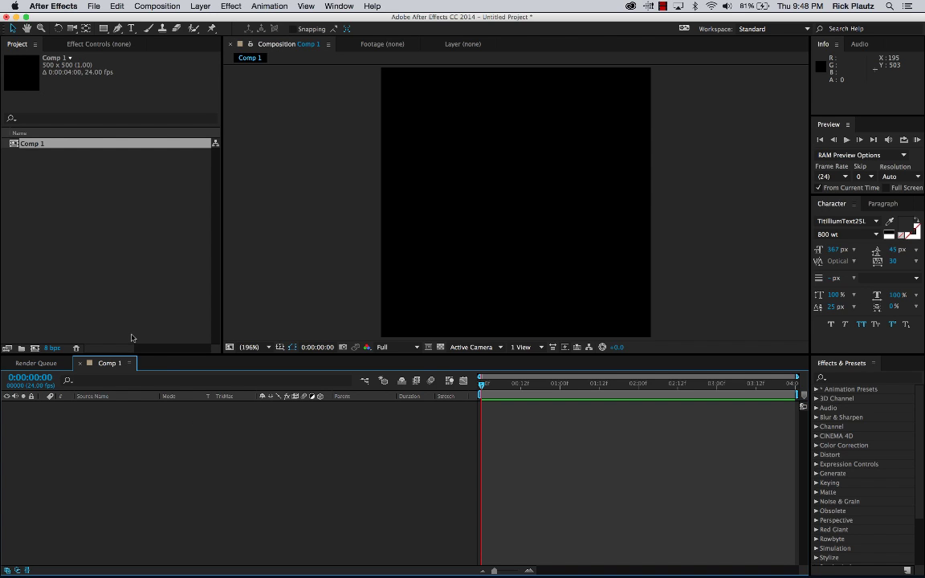
pyautogui.click(167, 8)
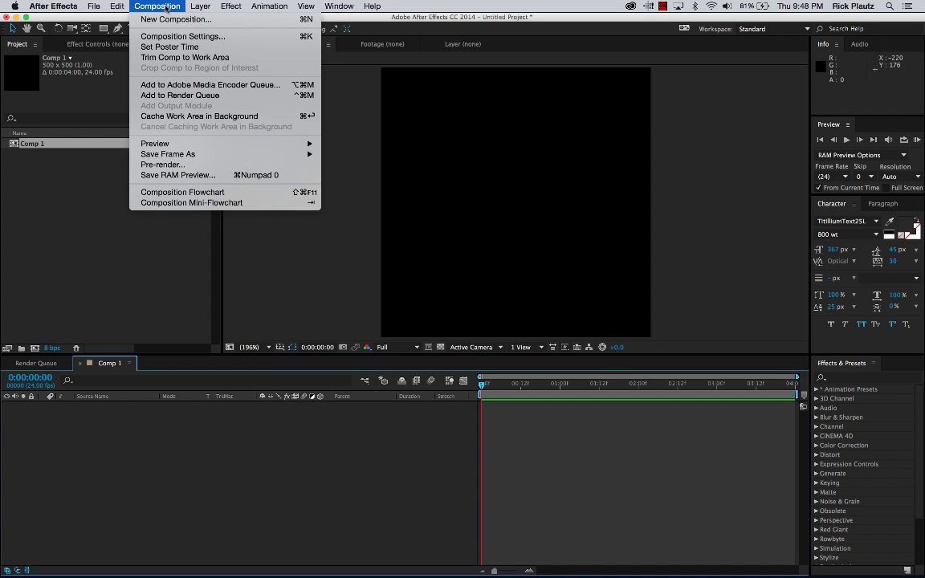
pyautogui.moveTo(213, 7)
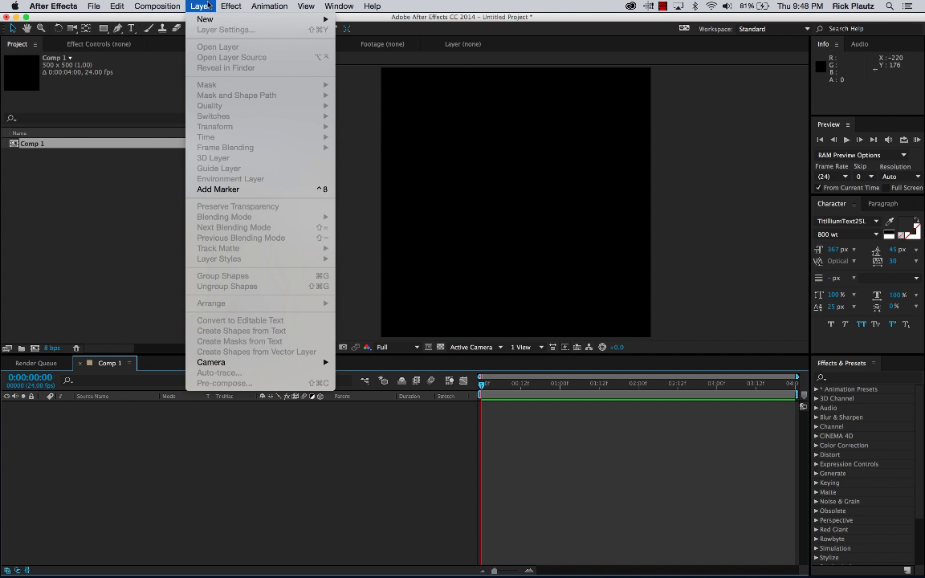
pyautogui.moveTo(189, 19)
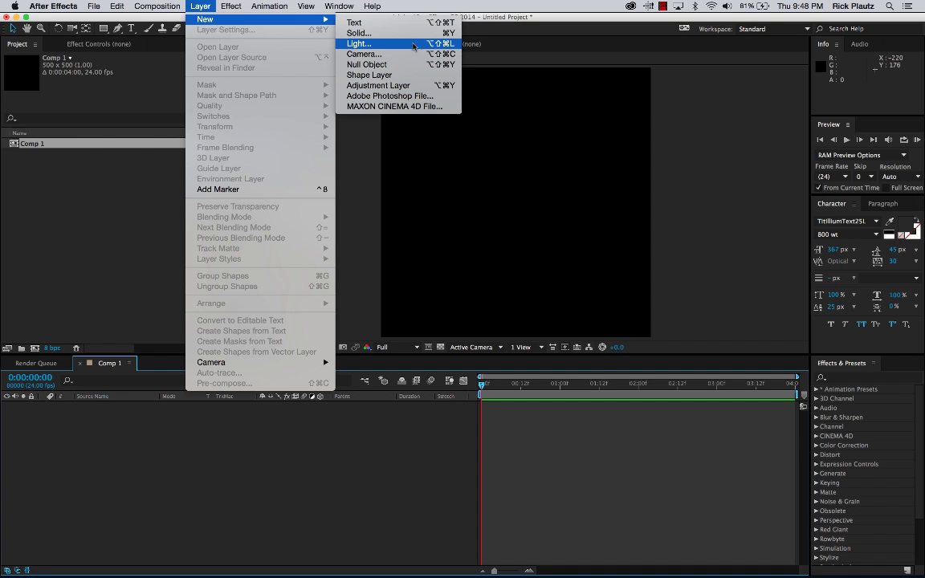
pyautogui.click(359, 33)
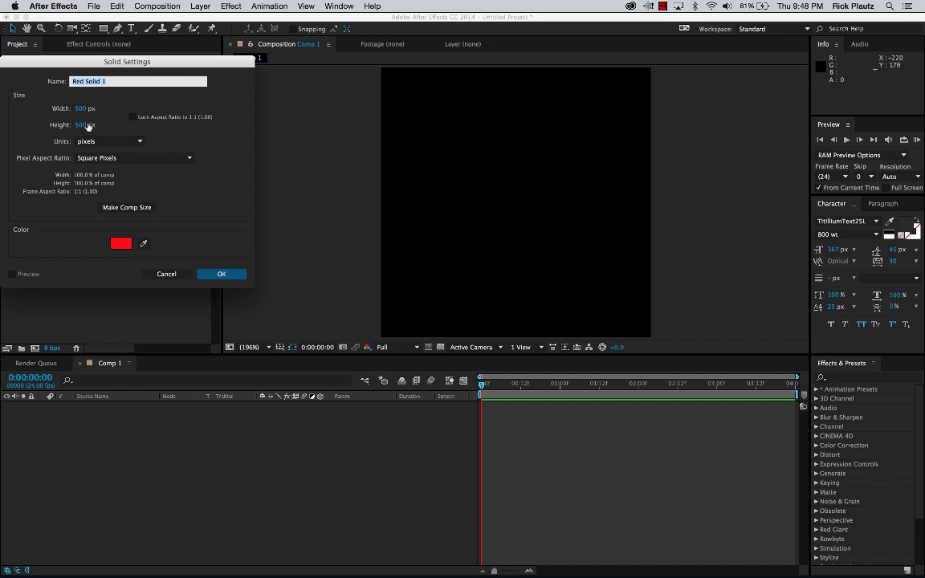
pyautogui.click(221, 275)
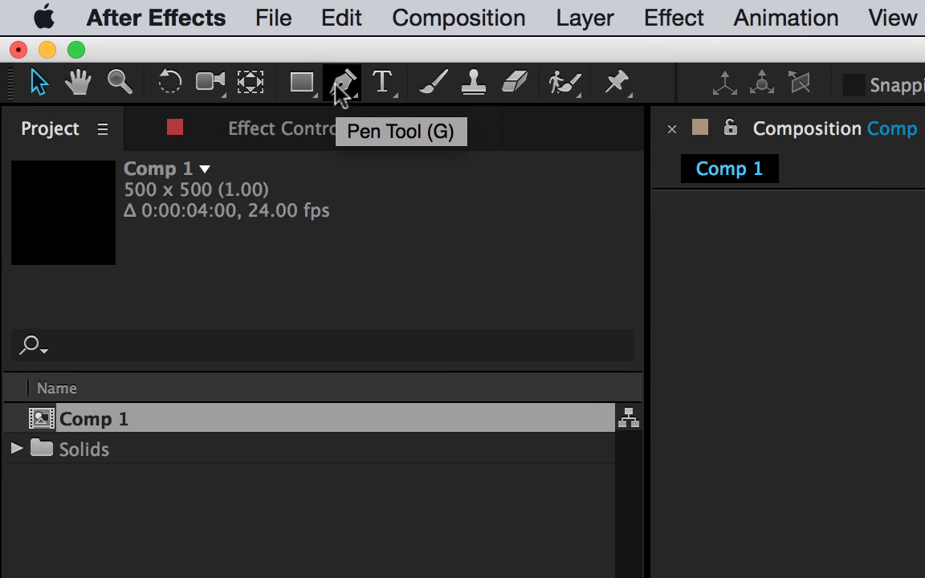
# Draw a straight horizontal two-point mask path across the middle of the red solid with the Pen tool.
pyautogui.click(341, 94)
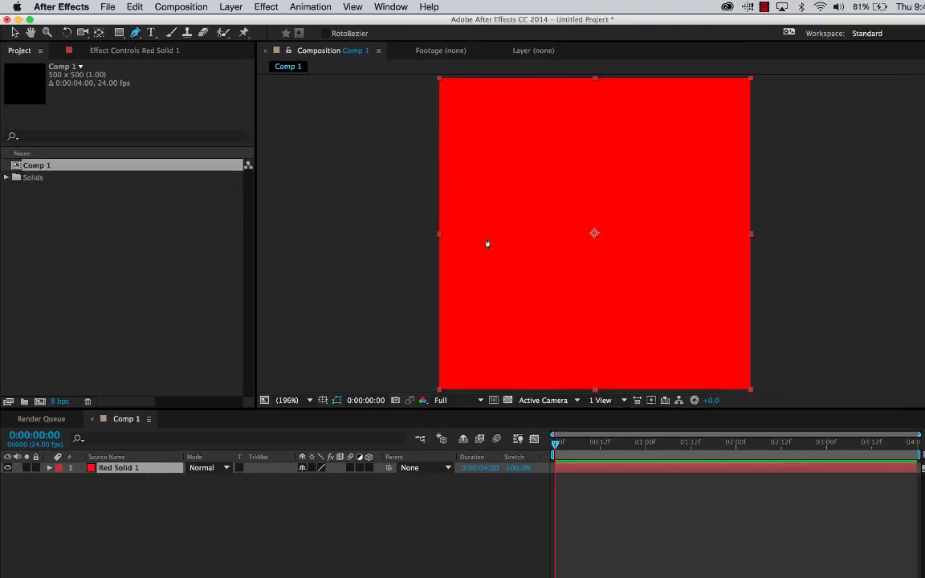
pyautogui.click(481, 236)
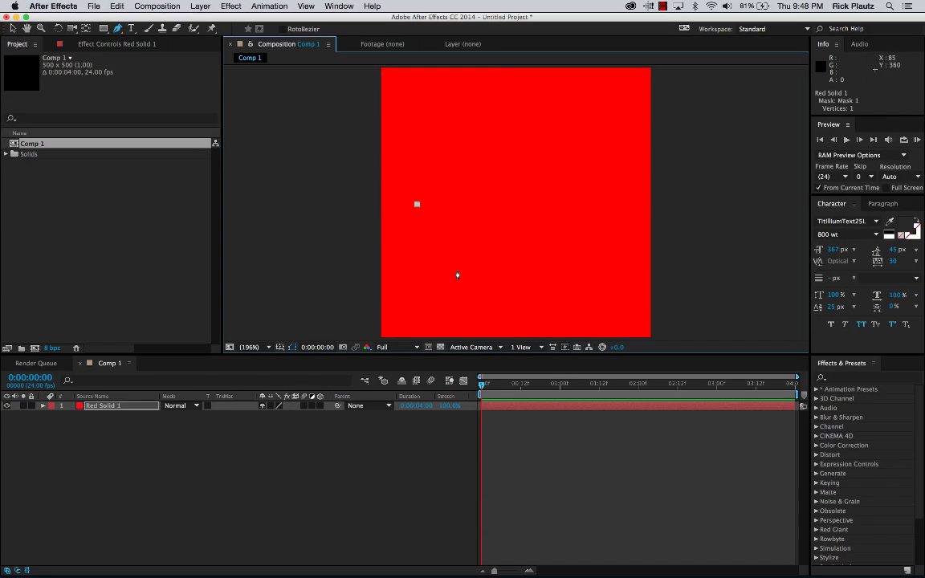
pyautogui.click(614, 205)
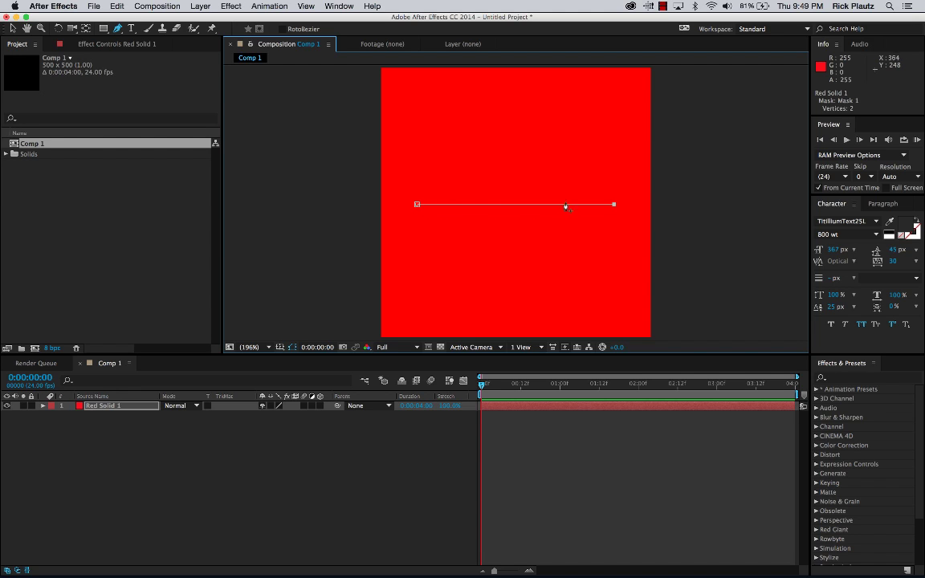
pyautogui.press('v')
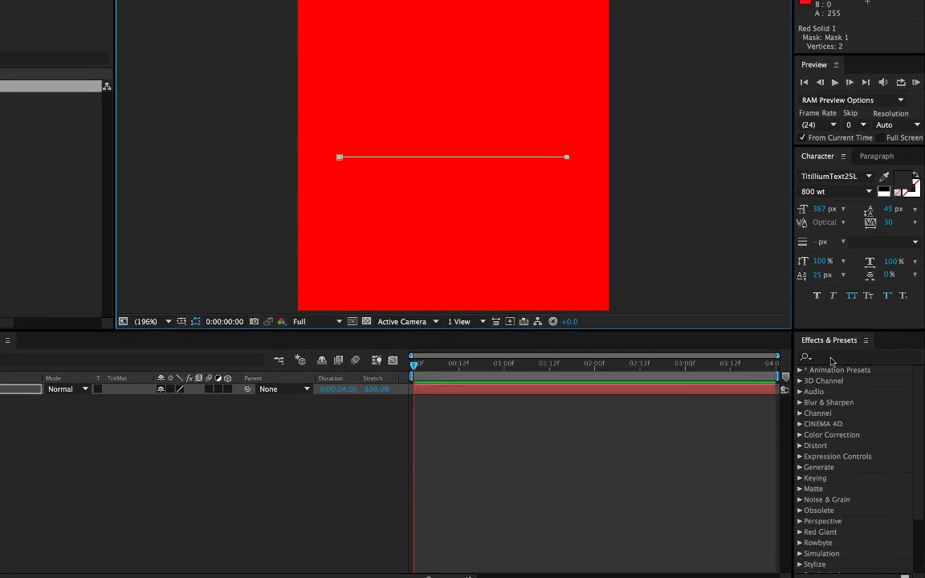
# Find the Generate Stroke effect by searching for "stroke" and apply it to the red solid layer.
pyautogui.click(843, 381)
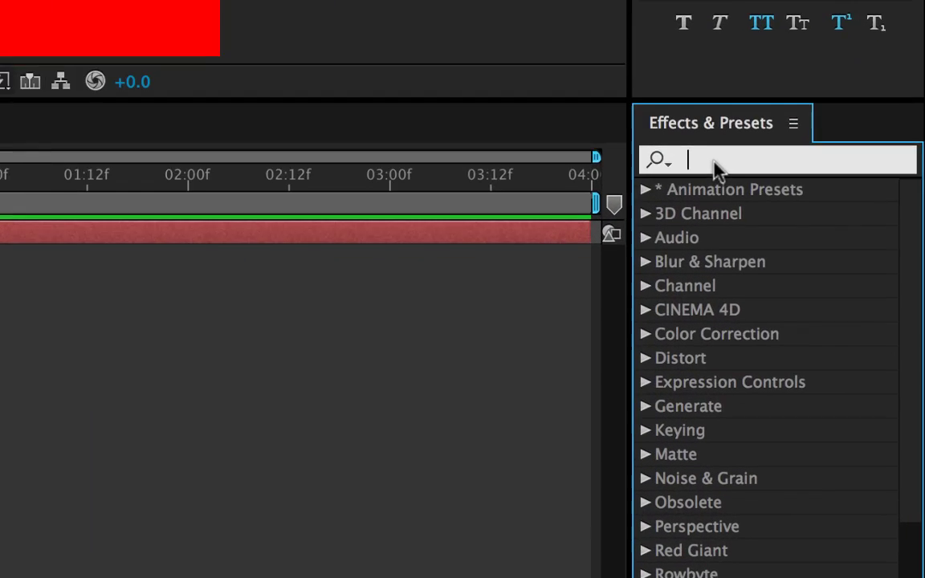
pyautogui.write('stroke')
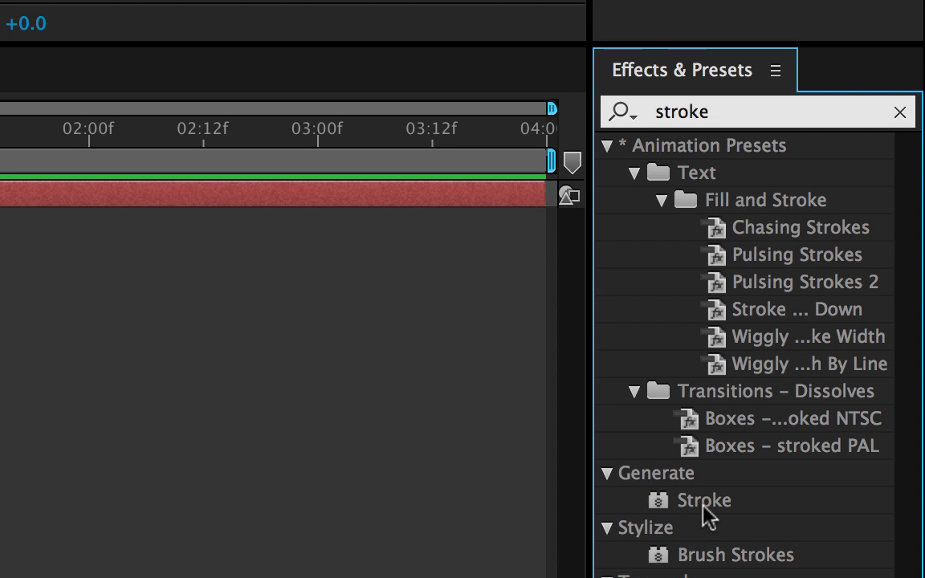
pyautogui.moveTo(710, 504)
pyautogui.mouseDown()
pyautogui.moveTo(771, 507)
pyautogui.moveTo(120, 573)
pyautogui.moveTo(0, 253)
pyautogui.mouseUp()
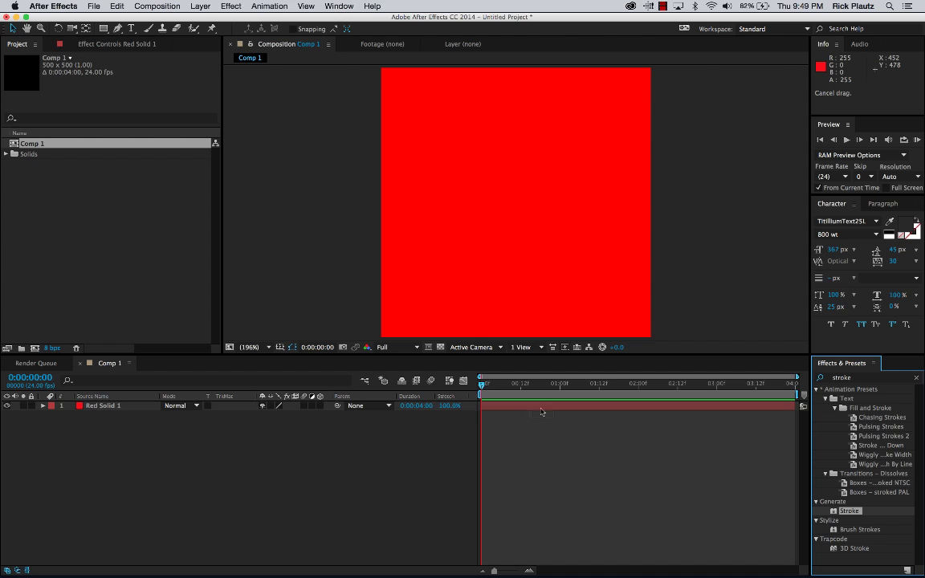
pyautogui.moveTo(542, 412); pyautogui.dragTo(529, 407)
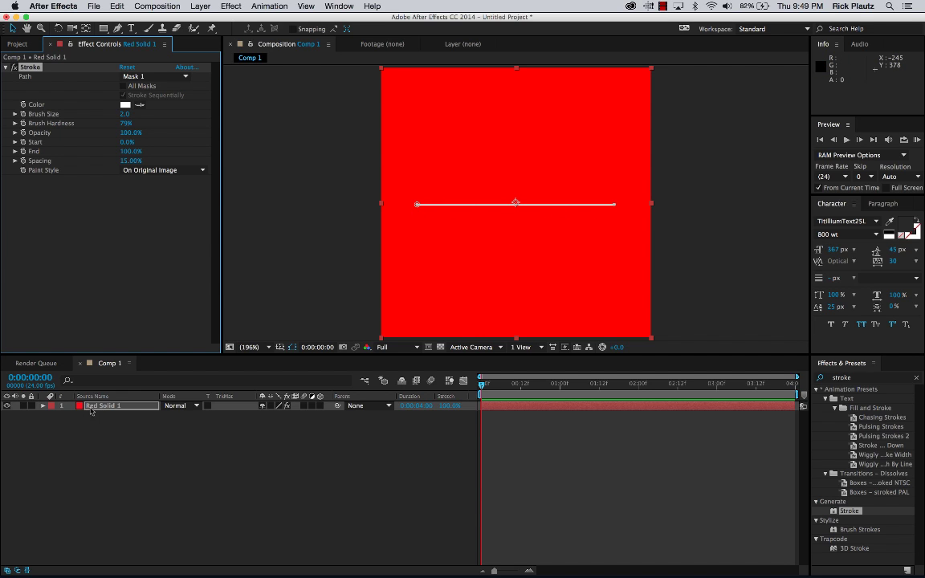
# Try out the Stroke effect's Start and End values, and keyframe End at 0% at the first frame.
pyautogui.click(43, 406)
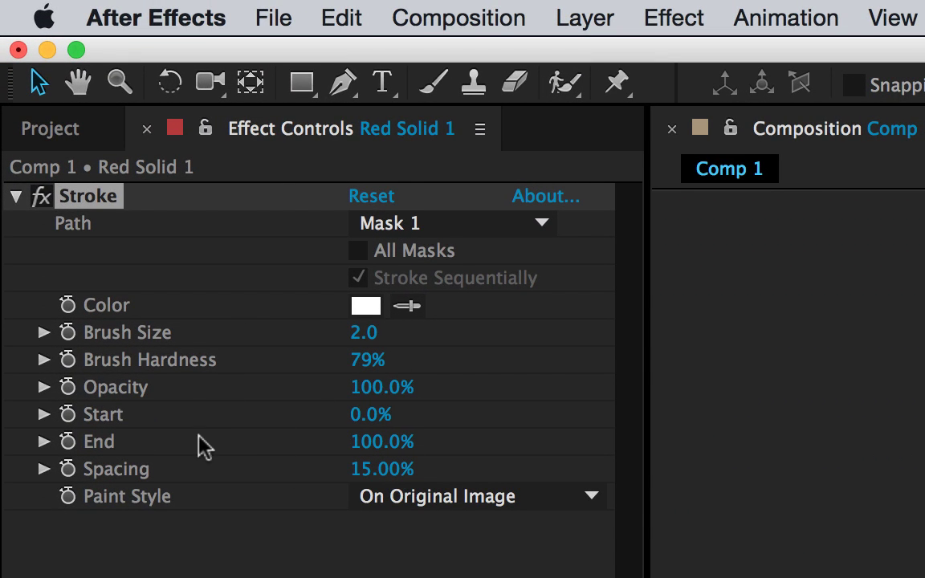
pyautogui.click(45, 133)
pyautogui.click(287, 135)
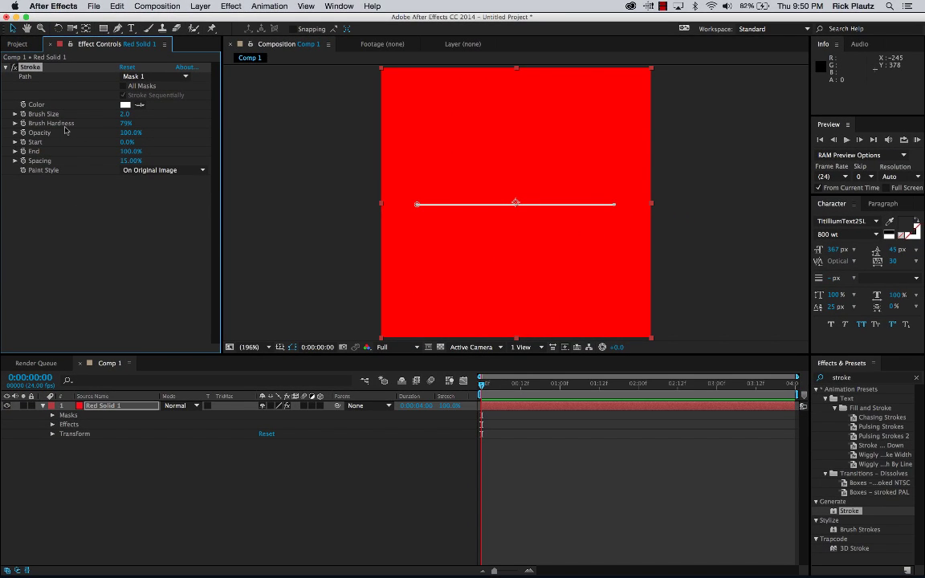
pyautogui.moveTo(129, 151)
pyautogui.mouseDown()
pyautogui.moveTo(78, 151)
pyautogui.moveTo(126, 151)
pyautogui.moveTo(81, 159)
pyautogui.moveTo(141, 160)
pyautogui.mouseUp()
pyautogui.moveTo(126, 142)
pyautogui.mouseDown()
pyautogui.moveTo(190, 146)
pyautogui.moveTo(129, 147)
pyautogui.mouseUp()
pyautogui.moveTo(121, 151); pyautogui.dragTo(59, 163)
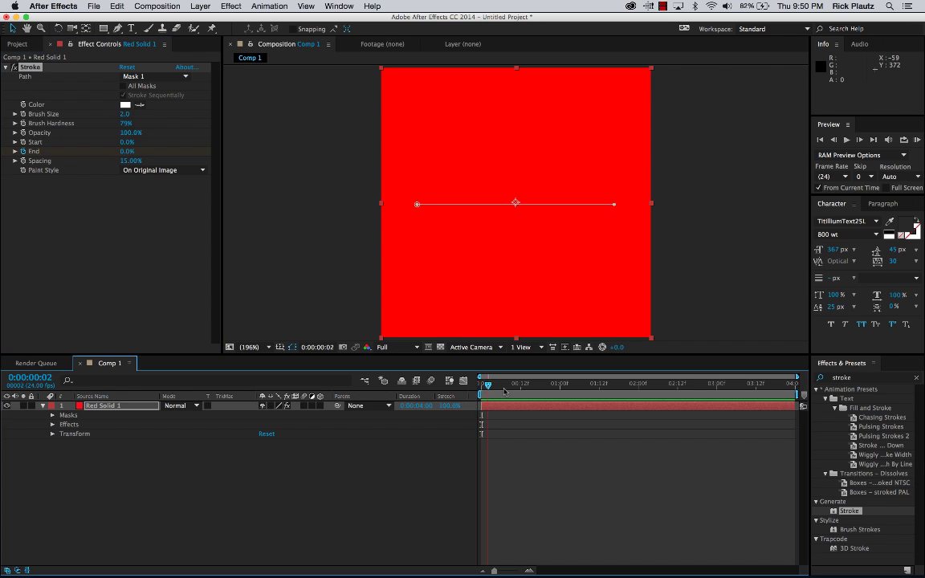
# Keyframe the Stroke's End at 100% at 0:00:01:00 and show only the layer's animated properties in the timeline.
pyautogui.moveTo(486, 384); pyautogui.dragTo(560, 392)
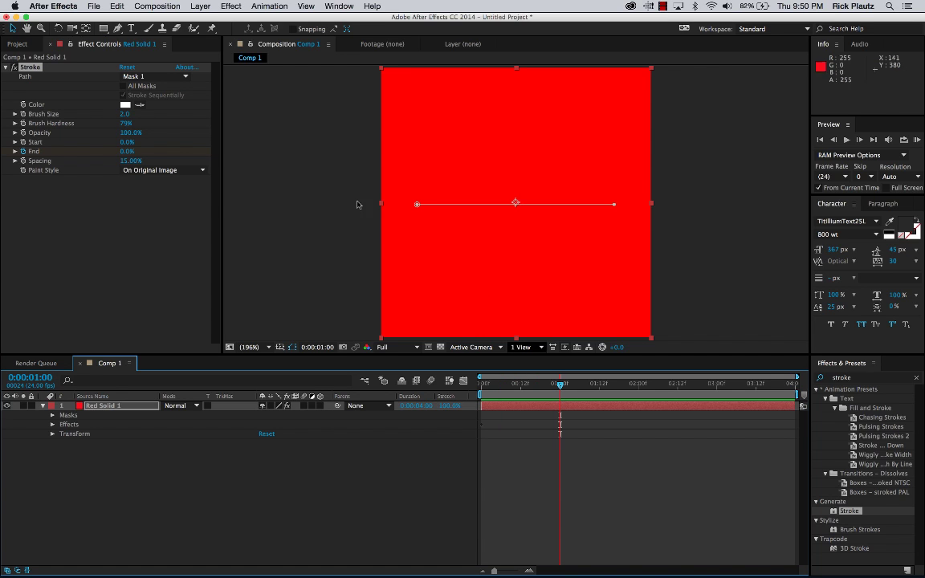
pyautogui.moveTo(126, 151); pyautogui.dragTo(193, 151)
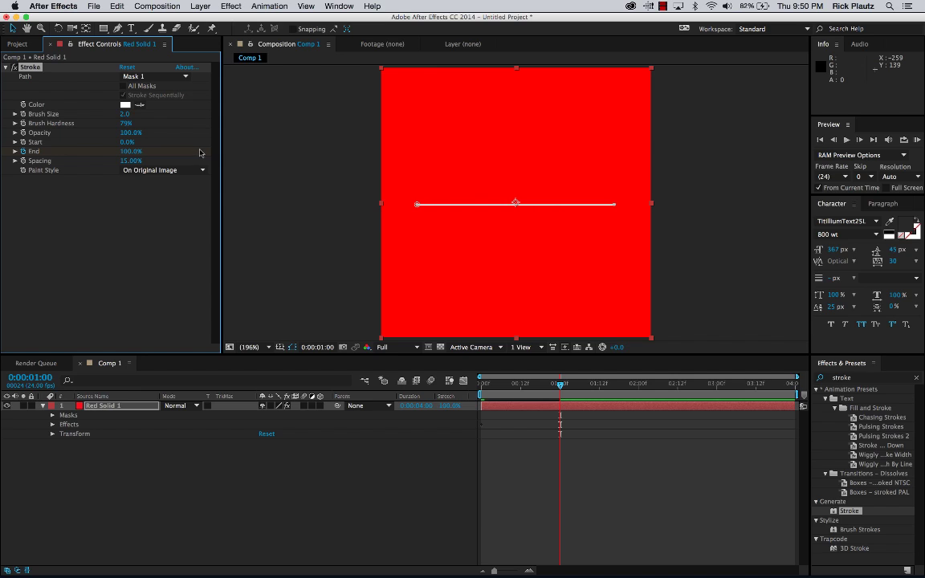
pyautogui.click(551, 419)
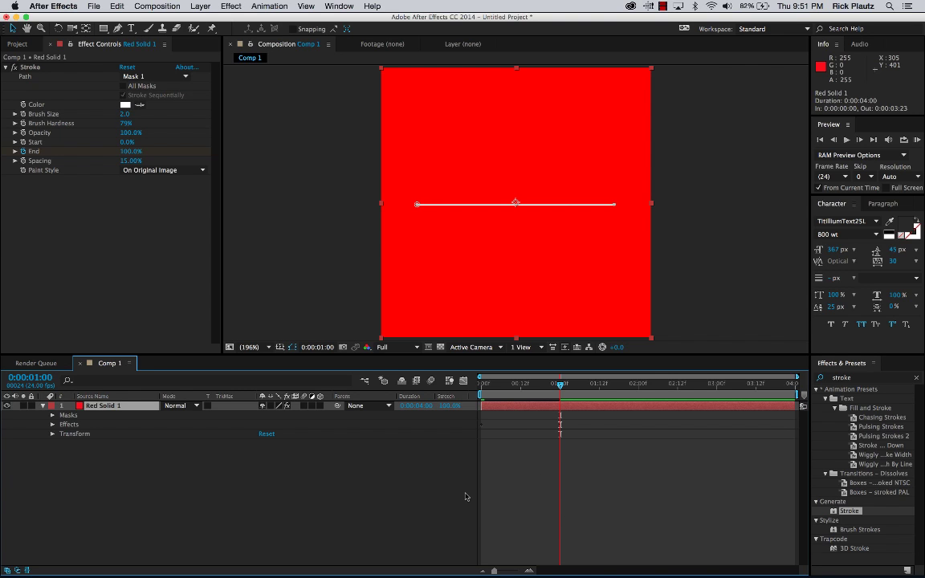
pyautogui.press('u')
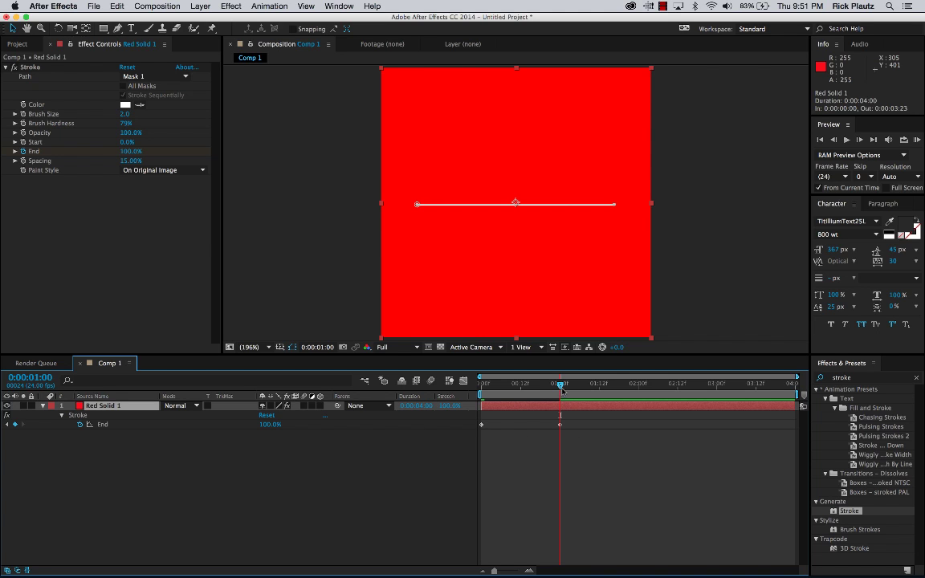
# Play the animation from the first frame to check how the line draws on.
pyautogui.moveTo(561, 388); pyautogui.dragTo(481, 386)
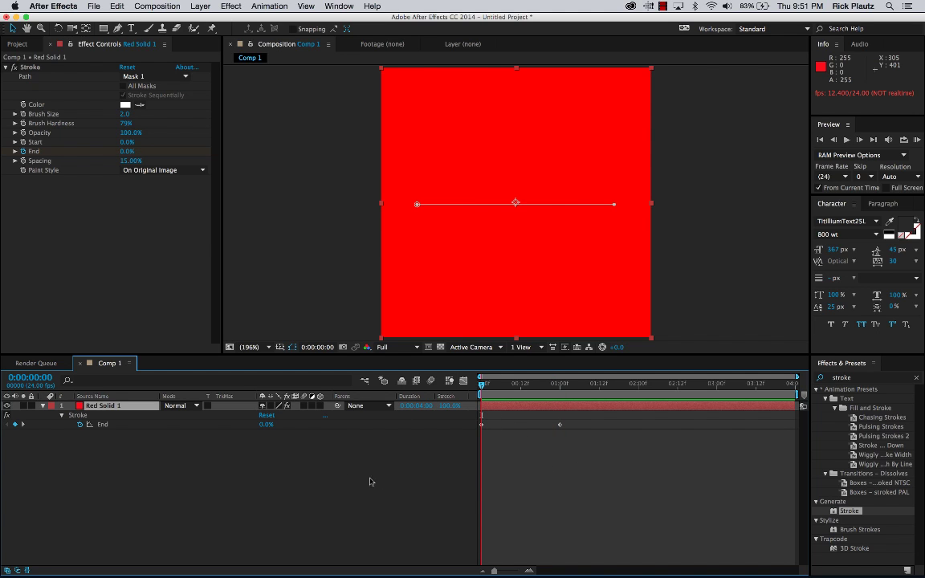
pyautogui.press('space')
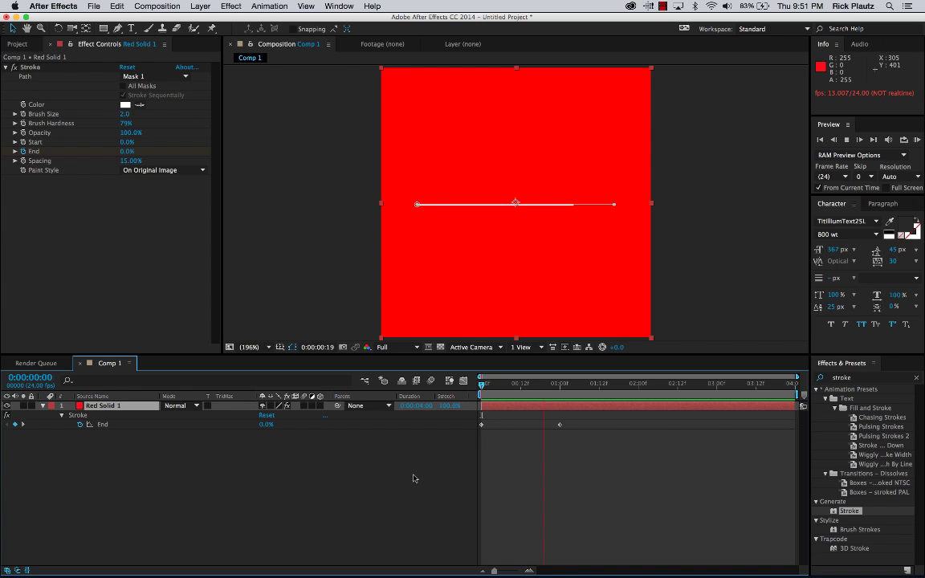
pyautogui.press('space')
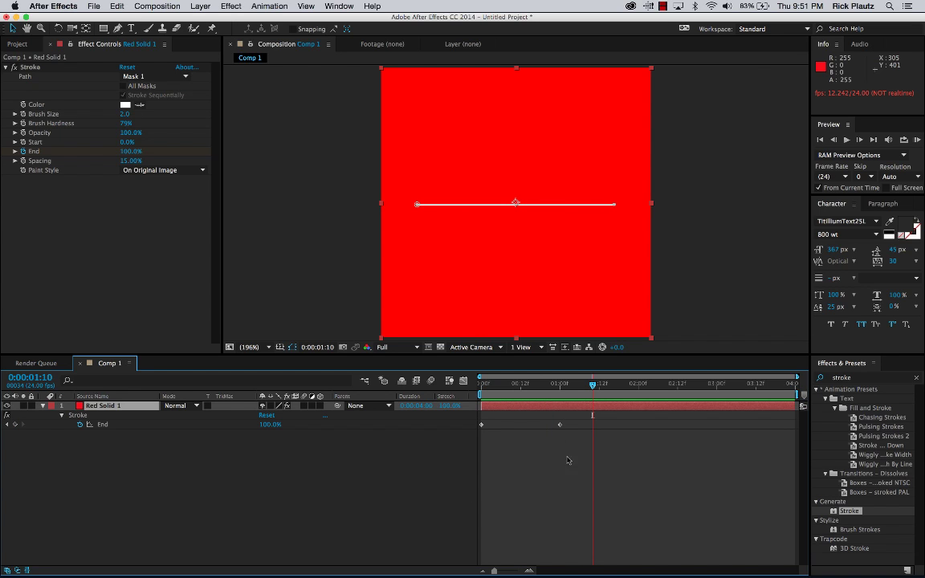
# Keyframe the Stroke's Start at 0% at 0:00:01:00 and reveal its keyframes in the timeline.
pyautogui.click(562, 386)
pyautogui.click(24, 142)
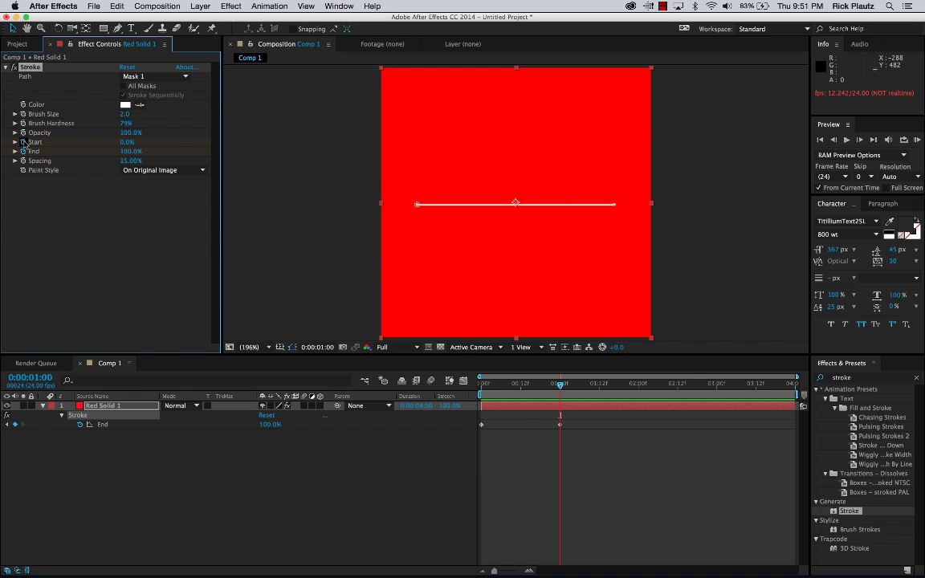
pyautogui.click(509, 370)
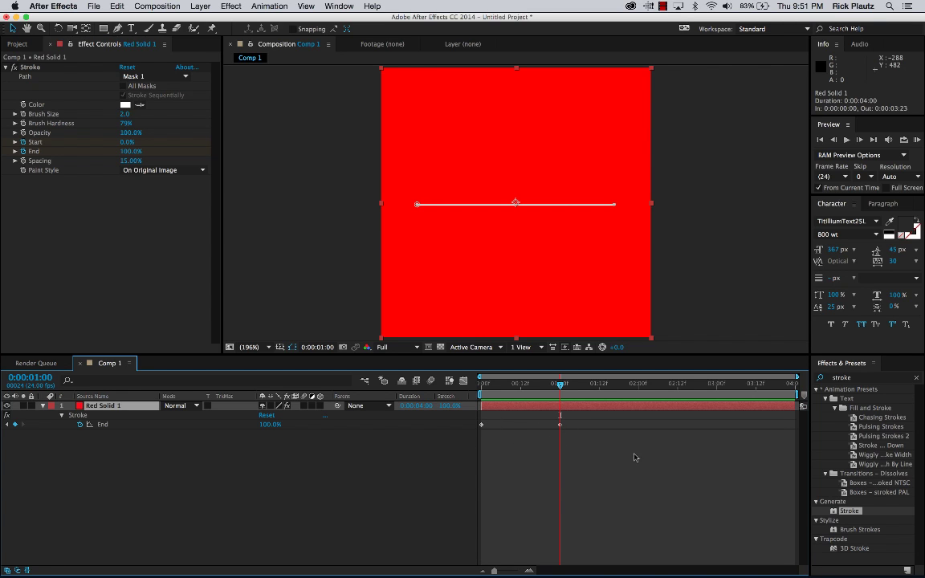
pyautogui.press('u')
# Set the Stroke's Start to 100% at 0:00:02:00.
pyautogui.moveTo(563, 387); pyautogui.dragTo(638, 391)
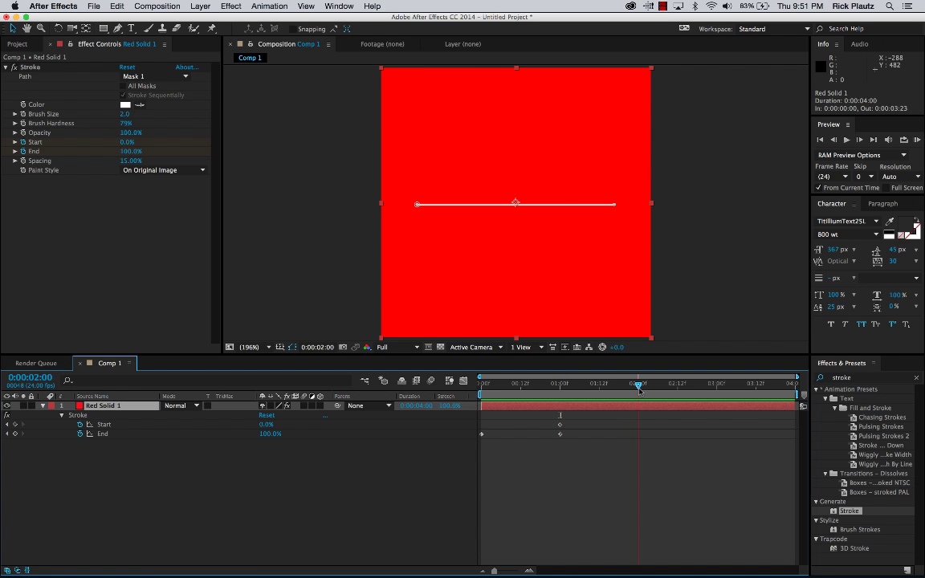
pyautogui.click(126, 142)
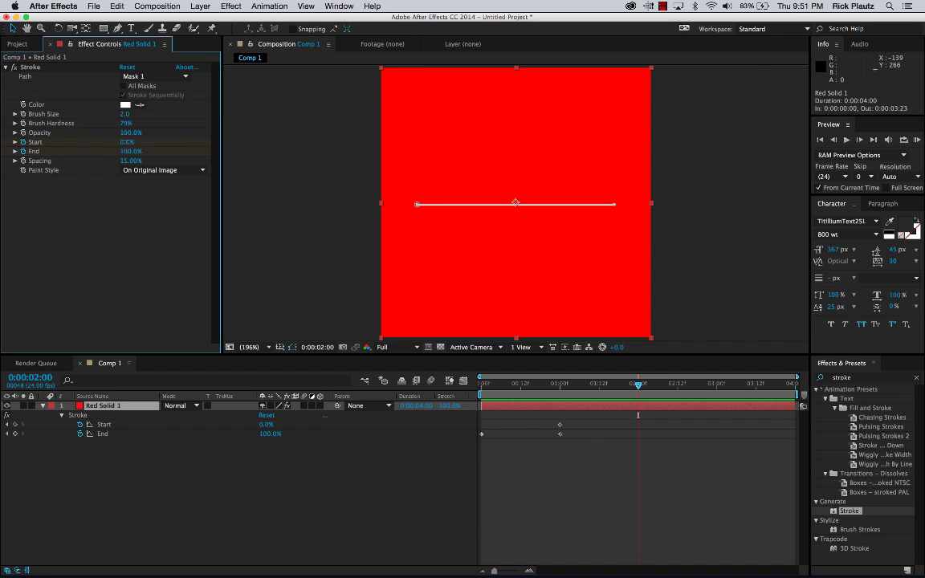
pyautogui.write('14')
pyautogui.press('Return')
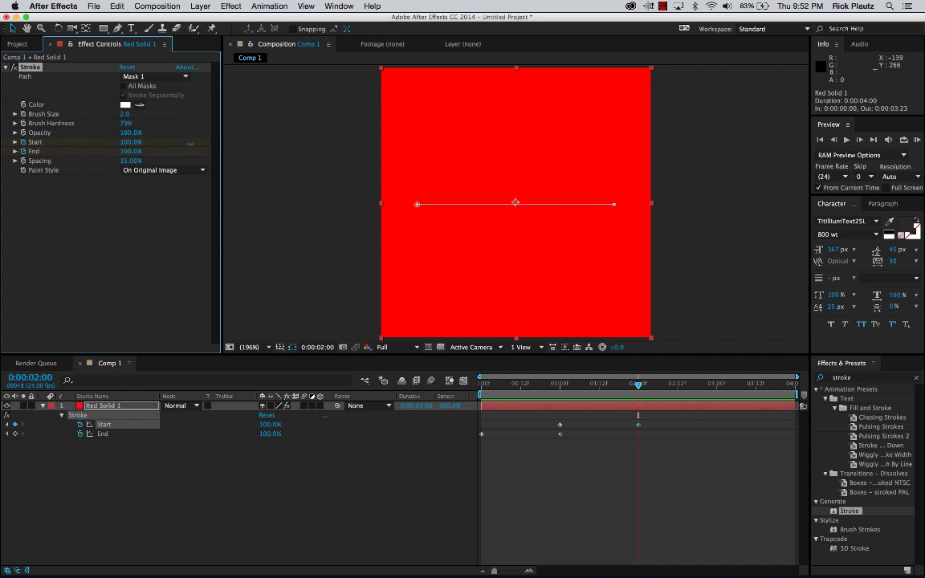
# Preview the full line animation from the first frame with nothing selected.
pyautogui.click(550, 458)
pyautogui.press('Home')
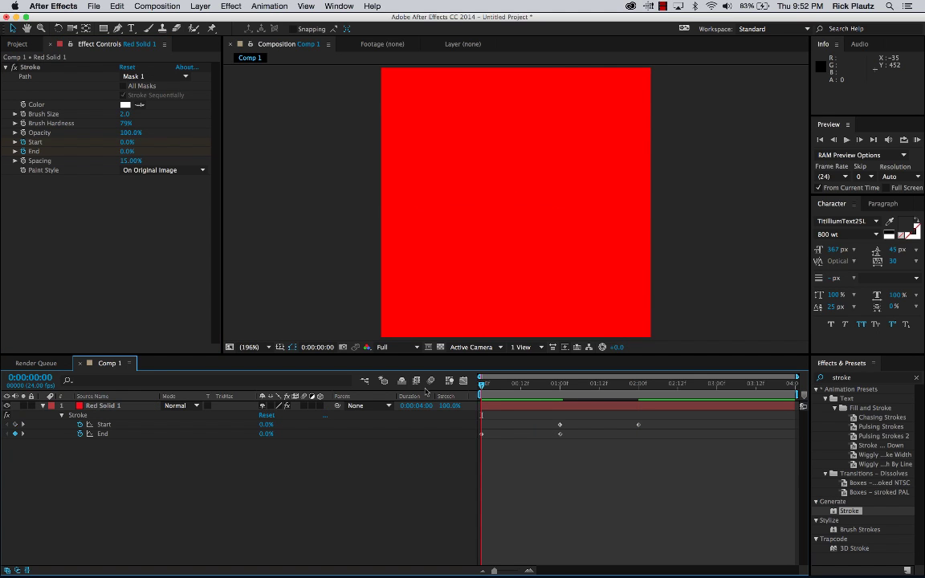
pyautogui.press('space')
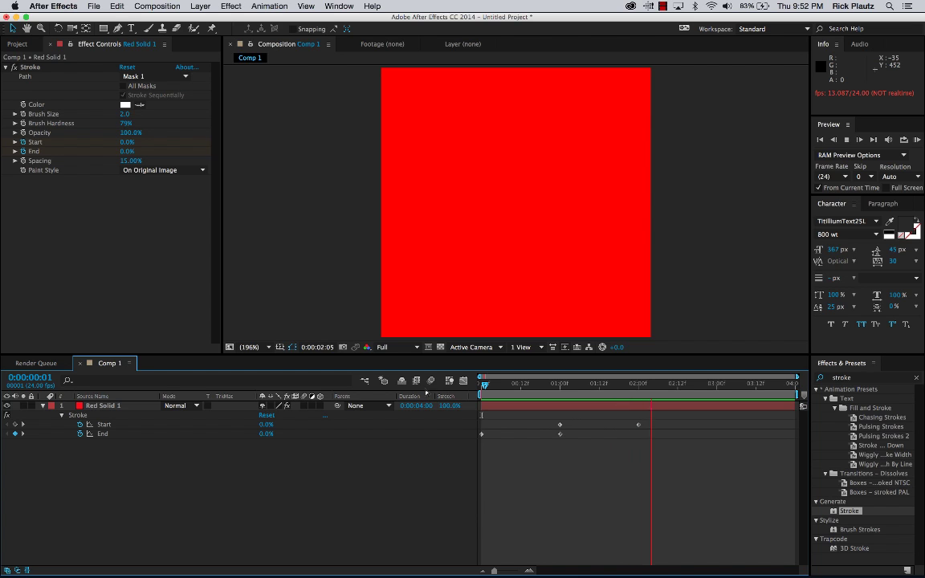
pyautogui.press('space')
# Move to 0:00:01:00 and show the Stroke's Start and End properties together in the Graph Editor.
pyautogui.moveTo(510, 388)
pyautogui.mouseDown()
pyautogui.moveTo(472, 388)
pyautogui.moveTo(561, 391)
pyautogui.mouseUp()
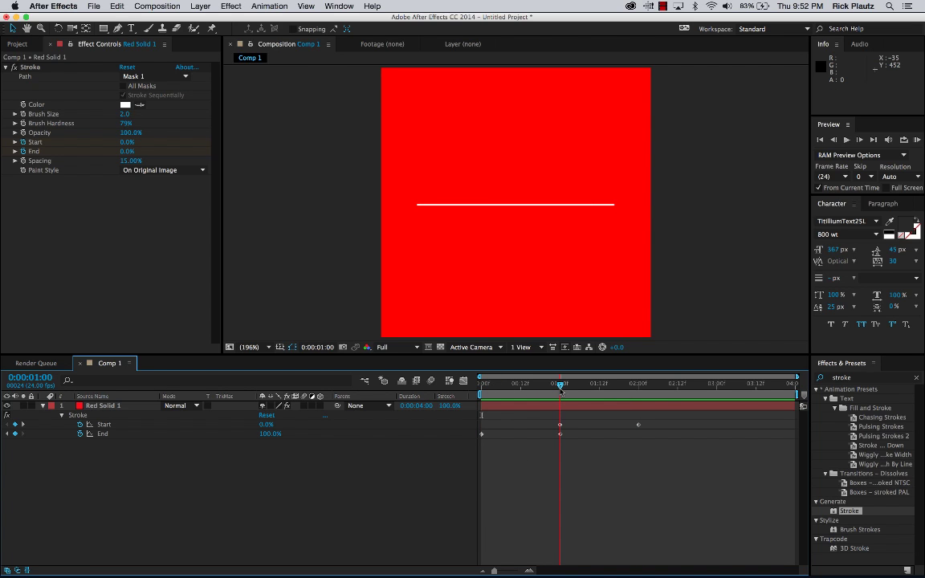
pyautogui.click(104, 424)
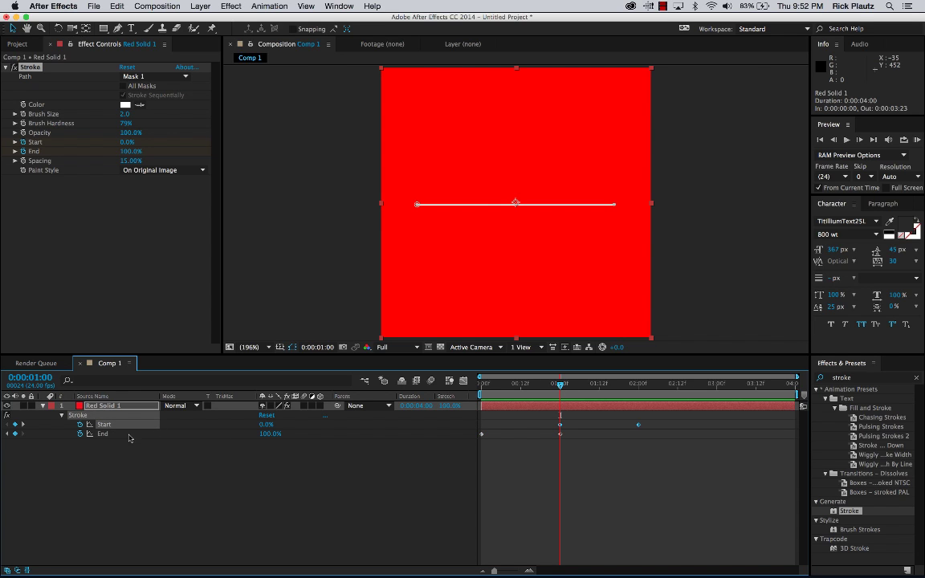
pyautogui.keyDown('shift'); pyautogui.click(129, 435); pyautogui.keyUp('shift')
pyautogui.click(463, 381)
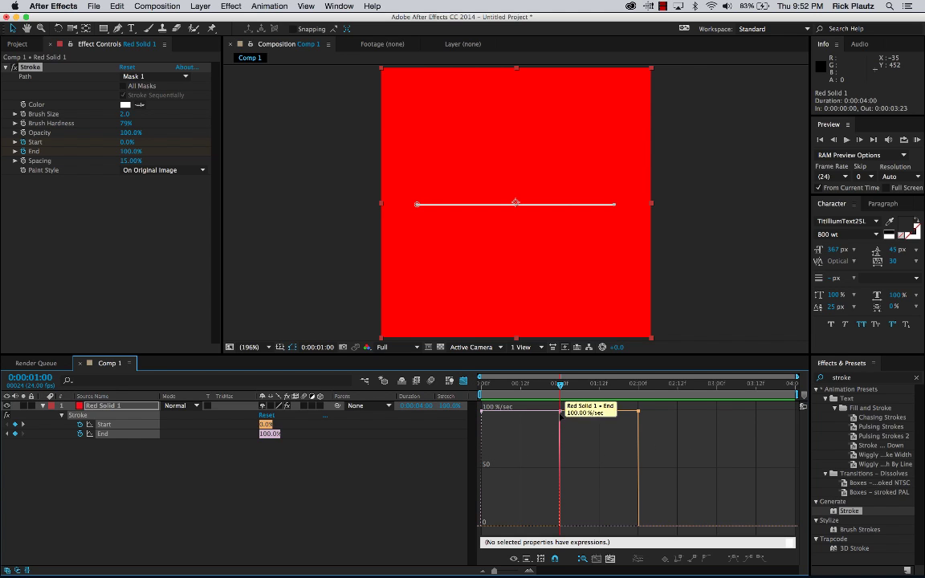
# Lower the speed of the End keyframes and the Start keyframes to about 0 %/sec, easing both curves in and out.
pyautogui.moveTo(560, 411); pyautogui.dragTo(558, 525)
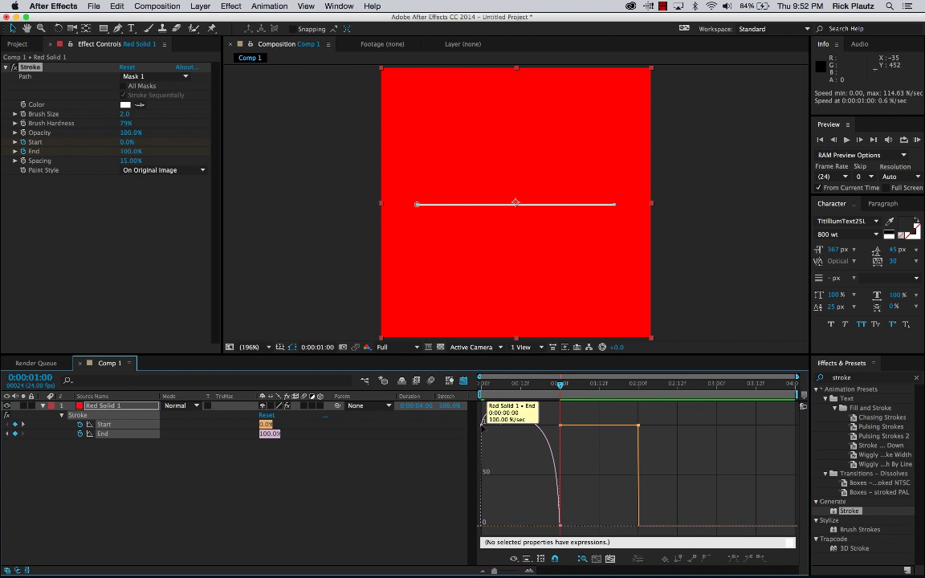
pyautogui.moveTo(483, 424); pyautogui.dragTo(483, 529)
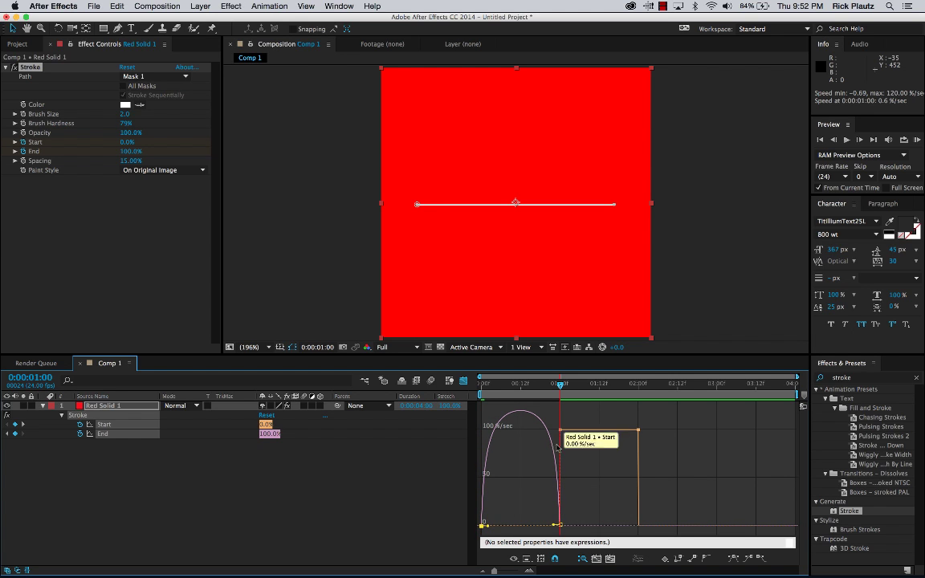
pyautogui.moveTo(560, 387); pyautogui.dragTo(559, 526)
pyautogui.moveTo(634, 436); pyautogui.dragTo(636, 526)
# Play the eased line animation from the first frame, including a RAM preview.
pyautogui.moveTo(523, 387); pyautogui.dragTo(461, 395)
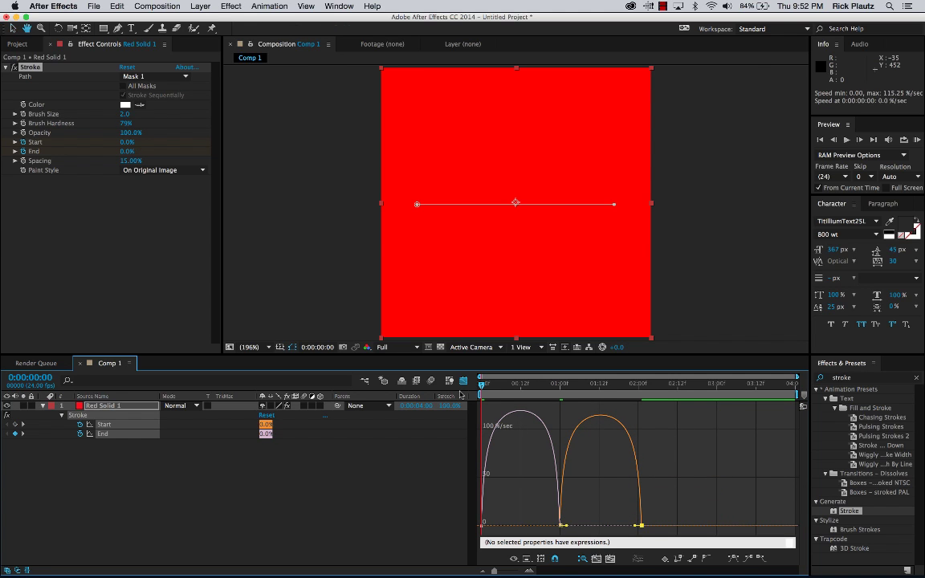
pyautogui.press('space')
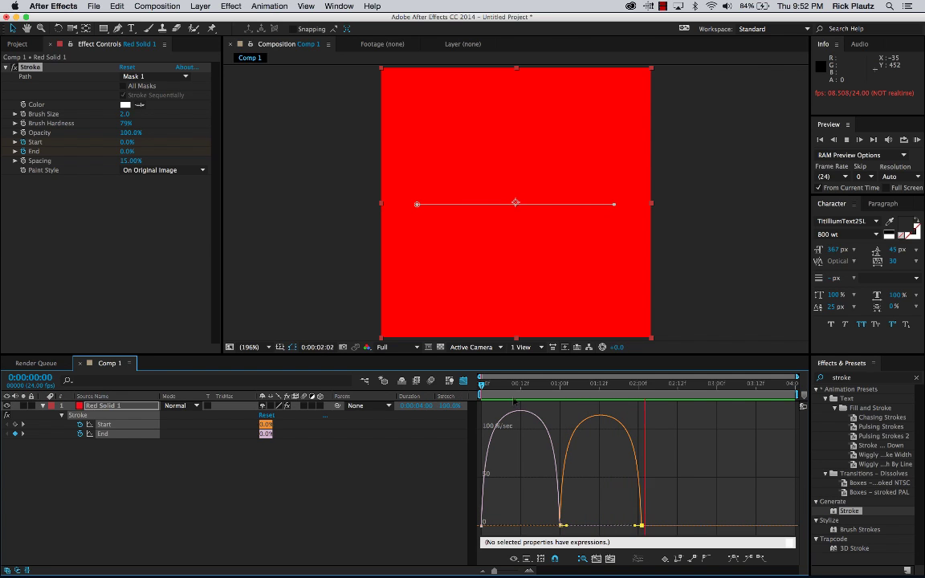
pyautogui.press('space')
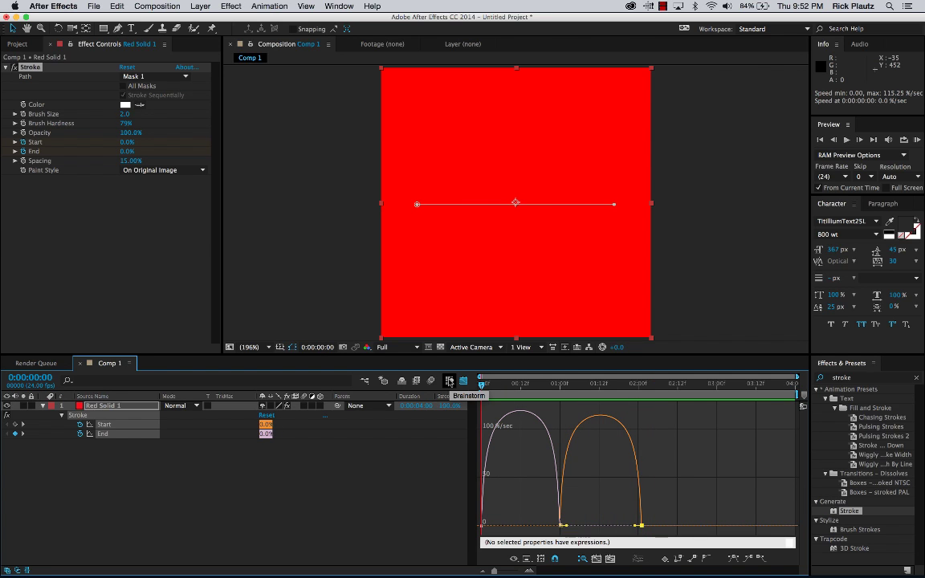
pyautogui.hotkey('ctrl', '0')
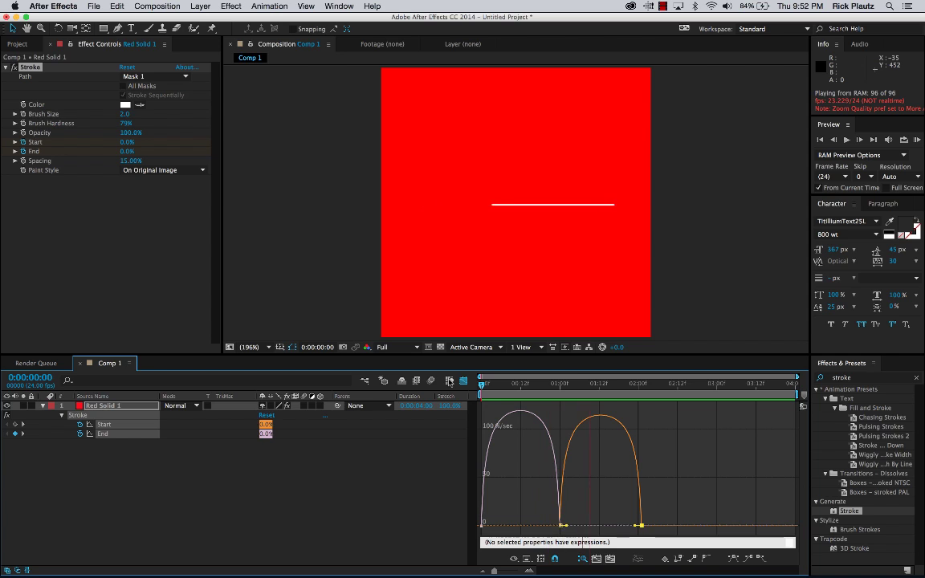
pyautogui.click(537, 395)
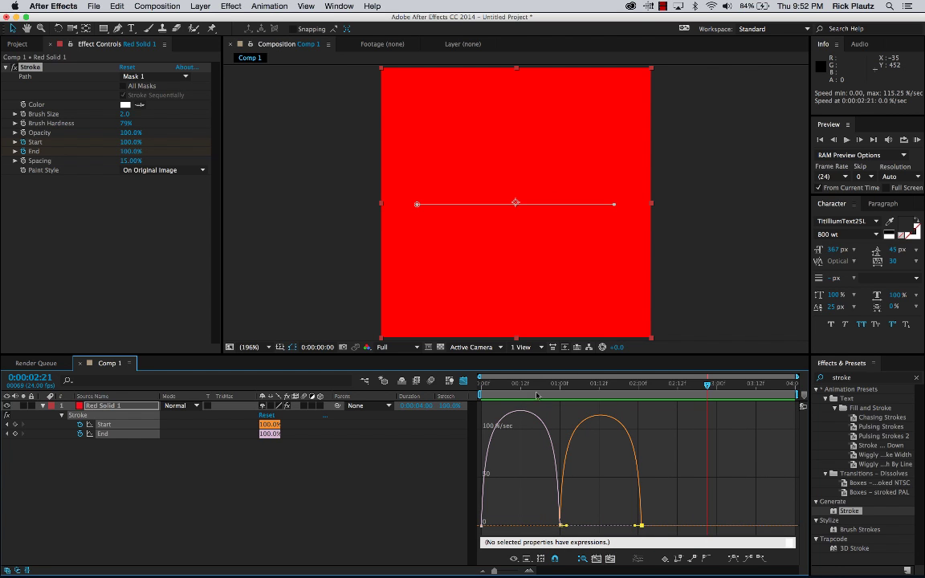
# Lengthen the easing out of End's first keyframe and into Start's last keyframe, and preview the result from the first frame.
pyautogui.click(482, 525)
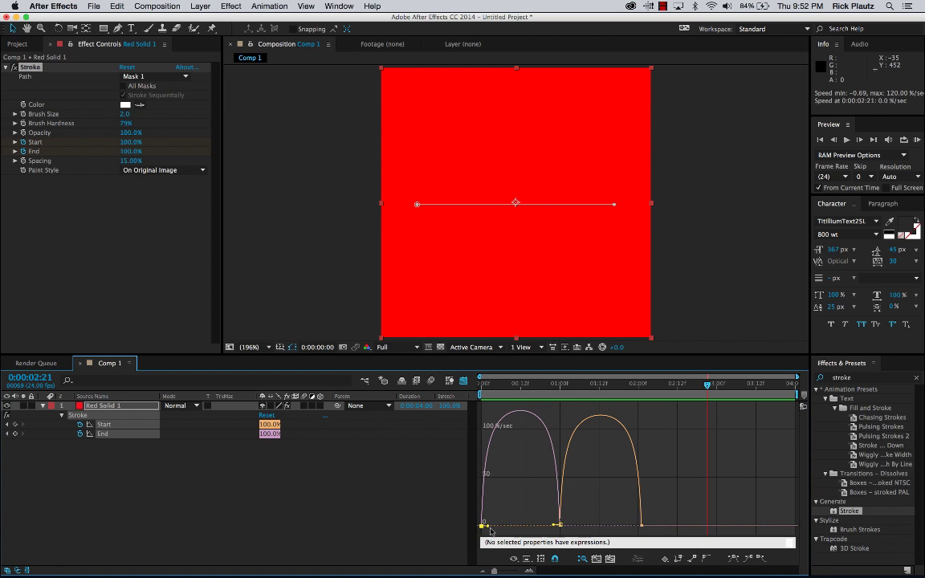
pyautogui.moveTo(488, 529); pyautogui.dragTo(492, 514)
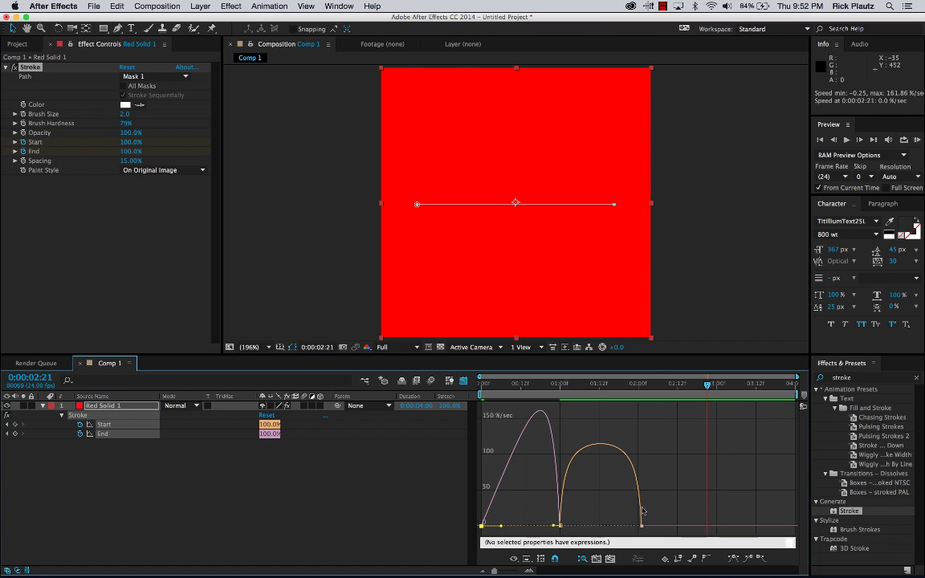
pyautogui.moveTo(618, 506)
pyautogui.mouseDown()
pyautogui.moveTo(654, 531)
pyautogui.moveTo(618, 530)
pyautogui.mouseUp()
pyautogui.click(597, 501)
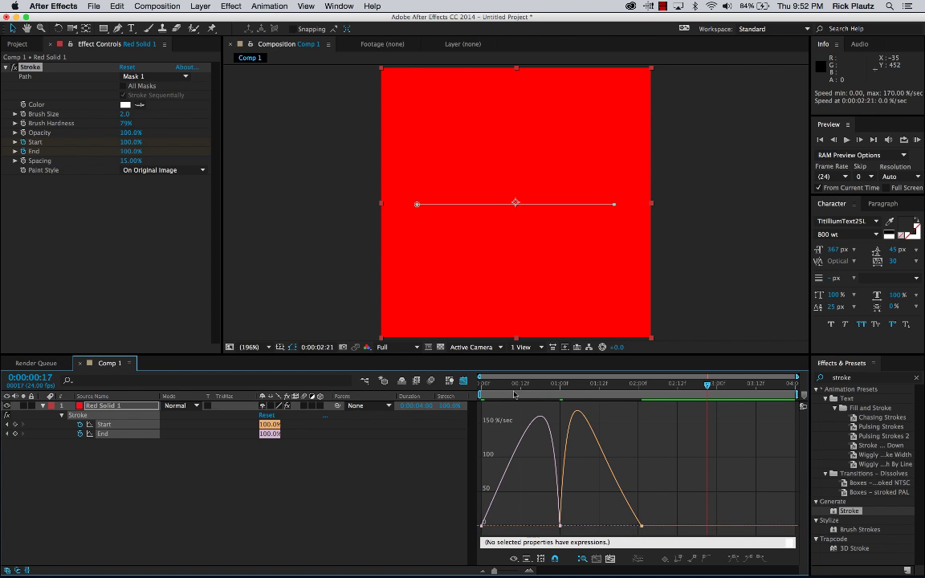
pyautogui.press('space')
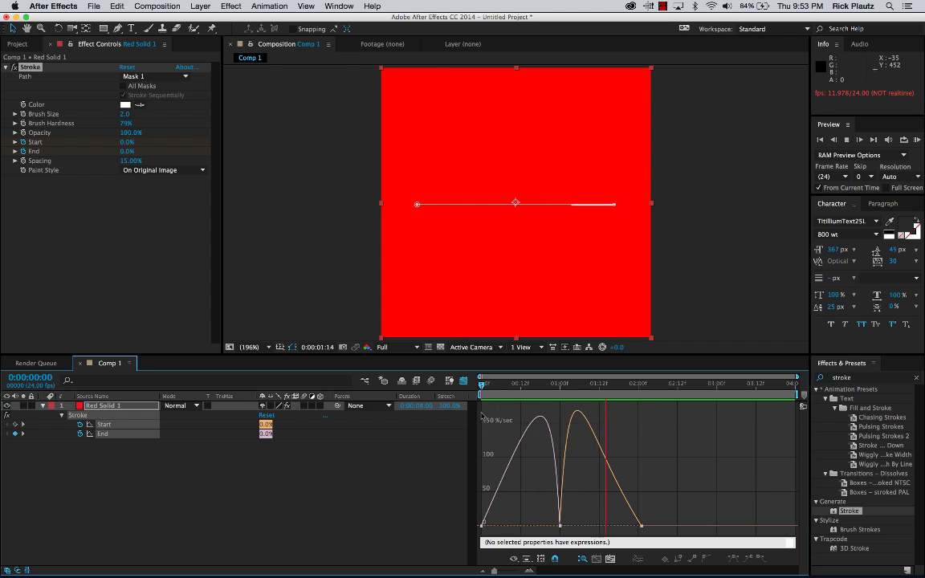
pyautogui.press('space')
# Close the Graph Editor and shift both Stroke Start keyframes about nine frames later, leaving nothing selected.
pyautogui.hotkey('shift', 'F3')
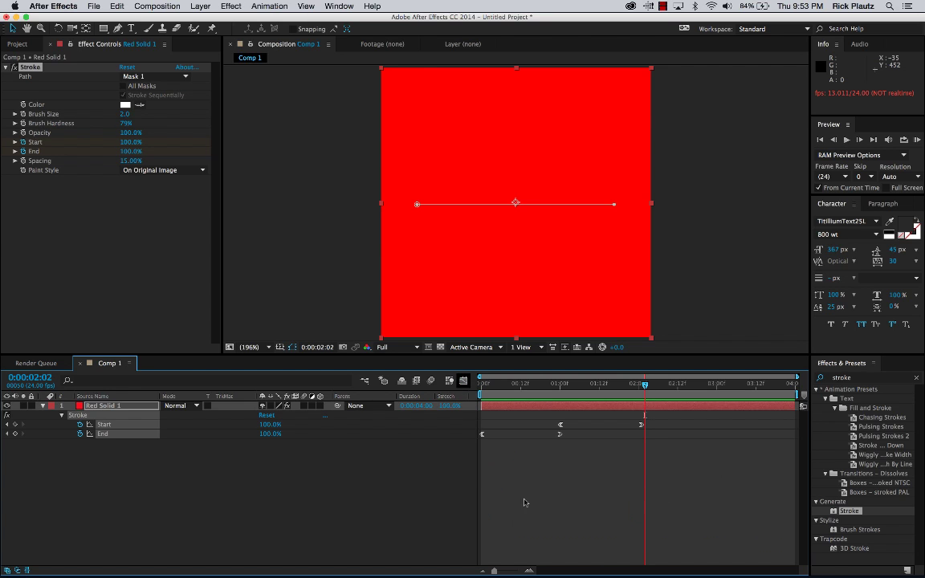
pyautogui.moveTo(553, 418); pyautogui.dragTo(657, 428)
pyautogui.click(578, 502)
# Preview the line drawing on, holding and drawing off, replaying from the first frame.
pyautogui.press('space')
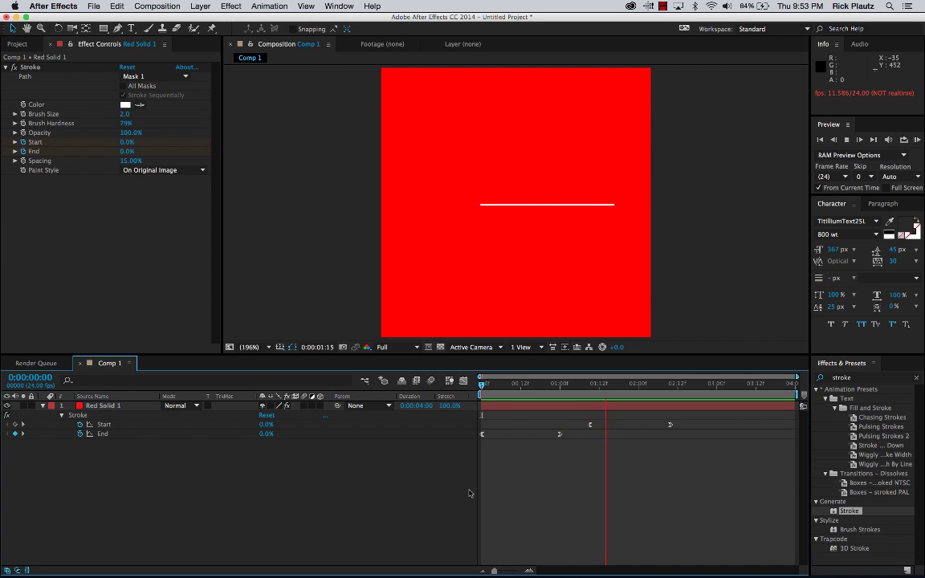
pyautogui.press('space')
pyautogui.press('space')
pyautogui.click(484, 391)
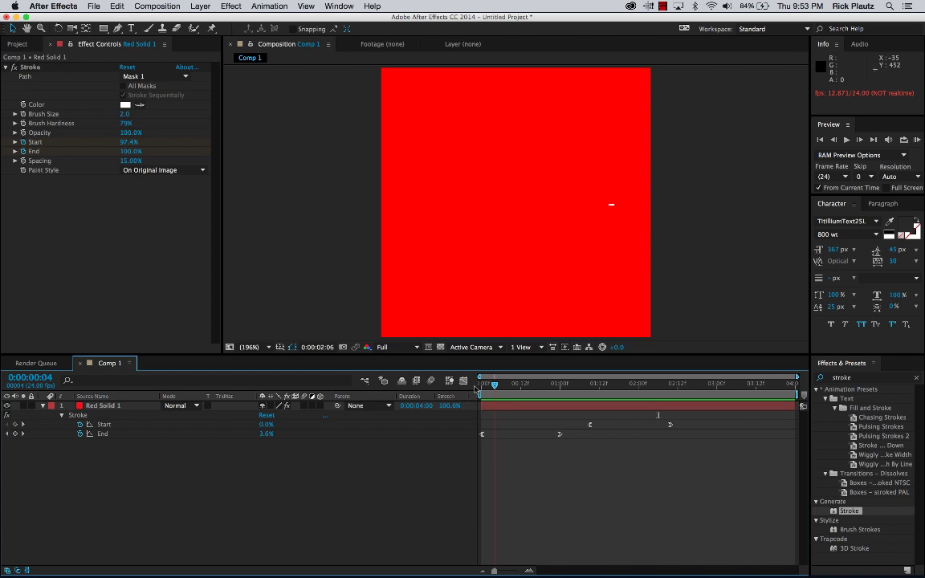
pyautogui.press('space')
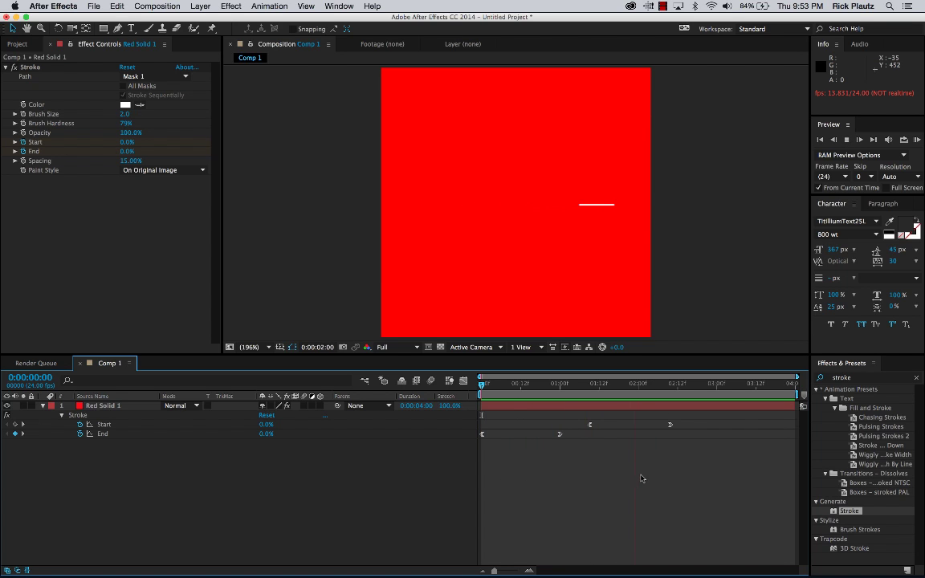
pyautogui.press('space')
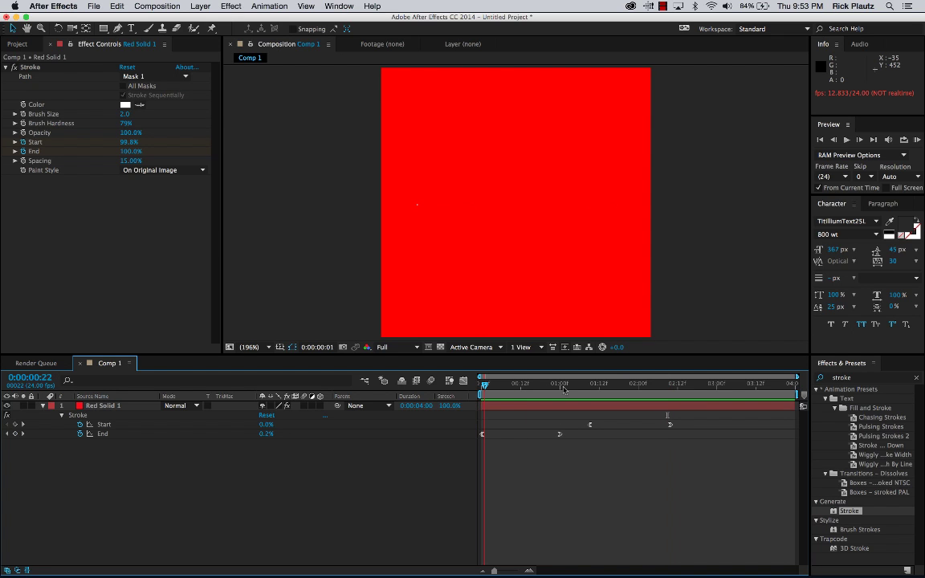
# Move to 0:00:01:04 and create a 500 x 500 px royal blue solid above the red solid.
pyautogui.moveTo(482, 384); pyautogui.dragTo(573, 385)
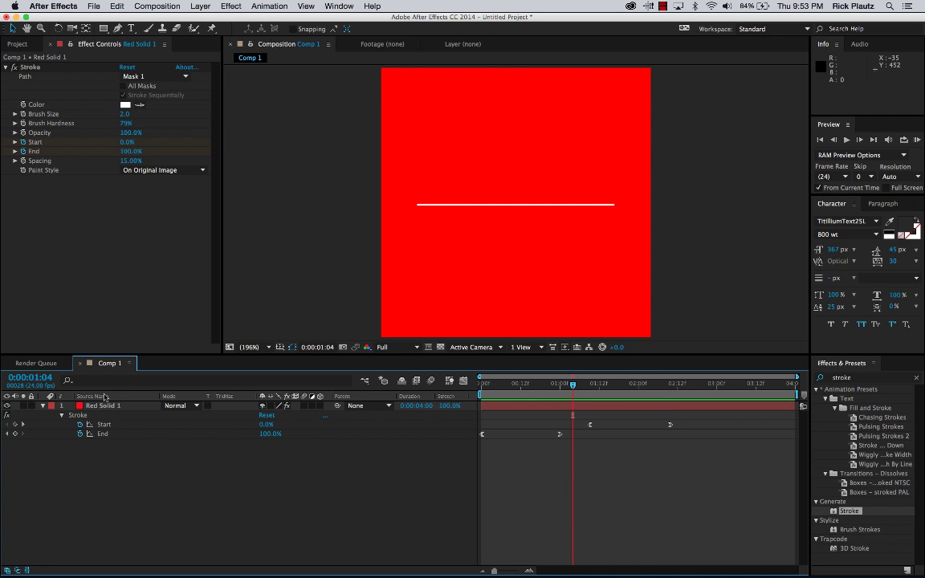
pyautogui.click(193, 6)
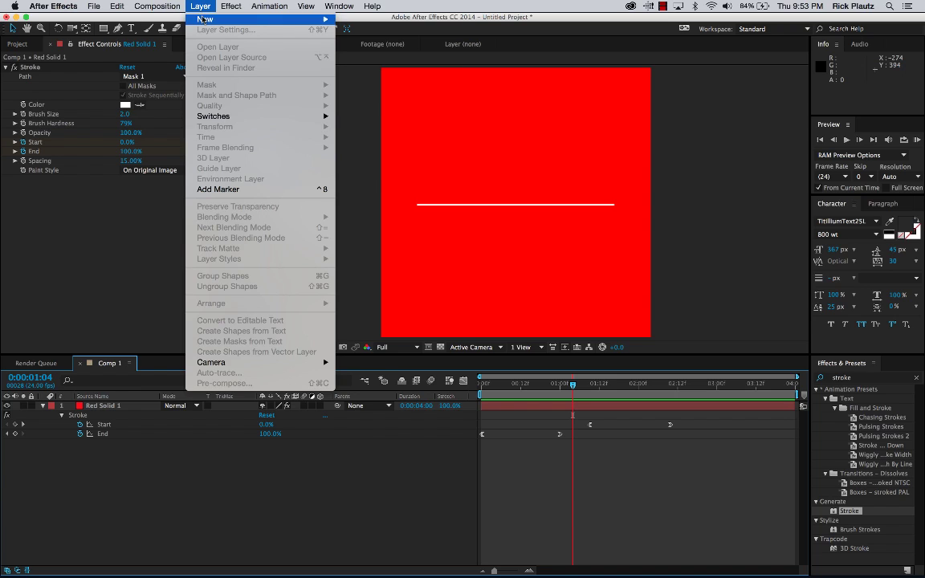
pyautogui.moveTo(305, 20)
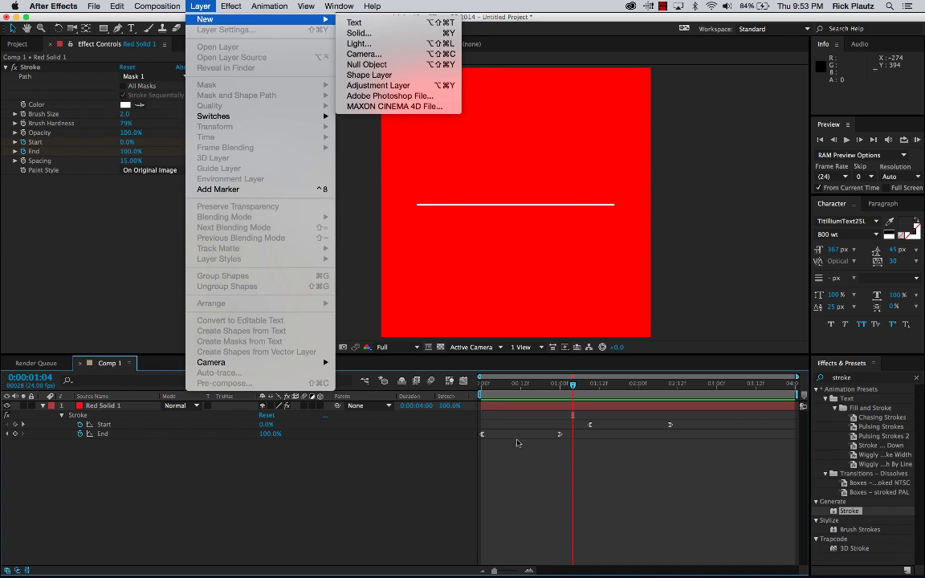
pyautogui.click(537, 454)
pyautogui.press('super+y')
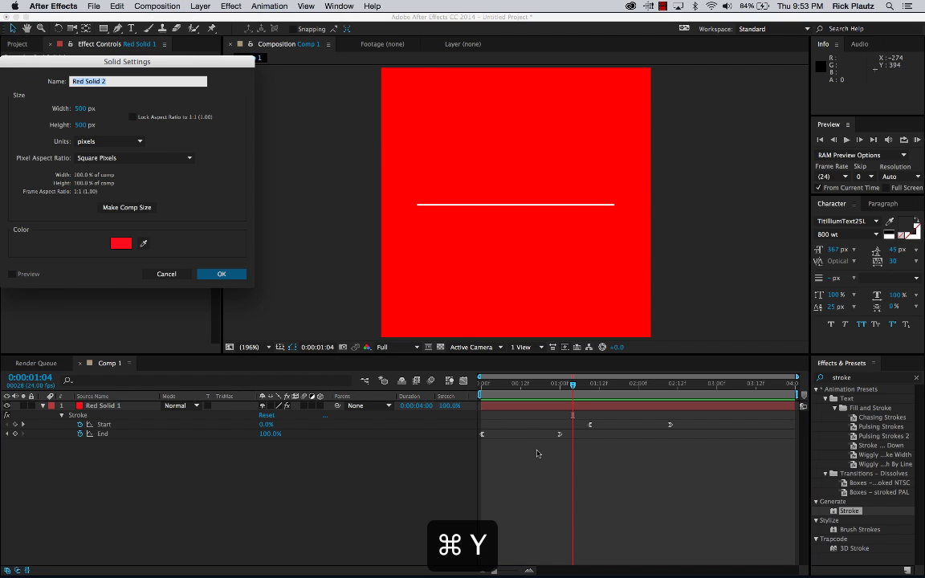
pyautogui.click(122, 244)
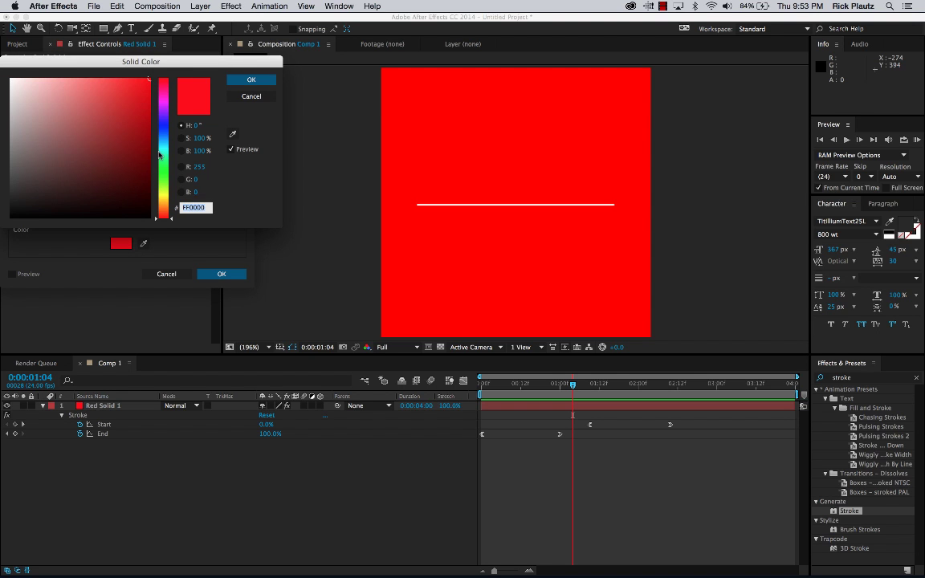
pyautogui.moveTo(159, 155); pyautogui.dragTo(159, 132)
pyautogui.click(244, 81)
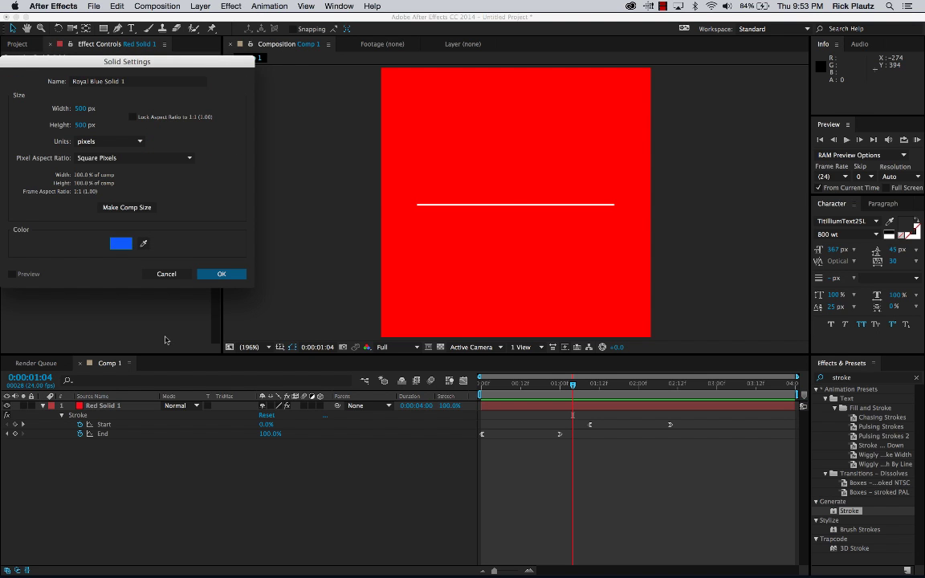
pyautogui.click(217, 277)
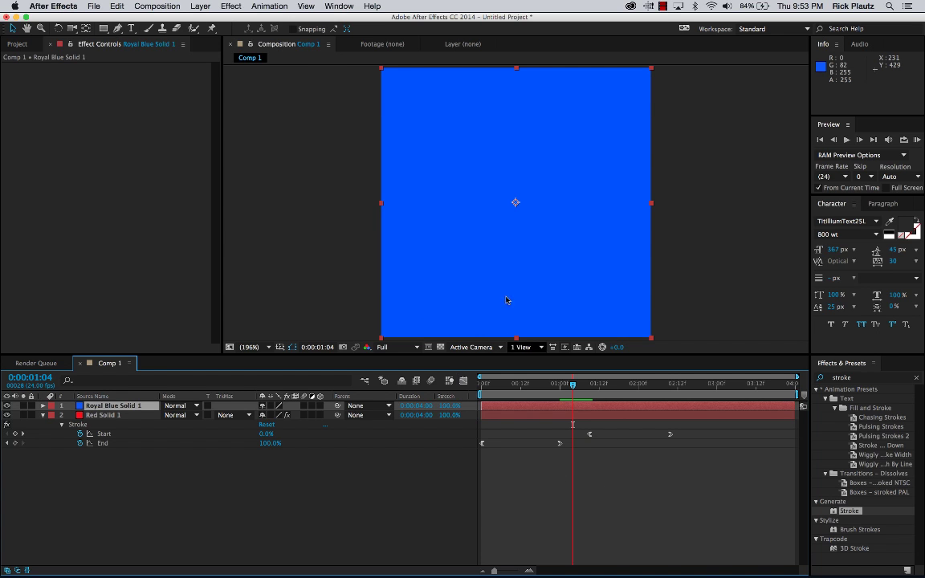
# Move the blue solid up to position 250.0, 2.5 so its lower edge meets the line, and preview from the first frame.
pyautogui.moveTo(518, 289)
pyautogui.mouseDown()
pyautogui.moveTo(522, 185)
pyautogui.moveTo(522, 245)
pyautogui.moveTo(507, 151)
pyautogui.mouseUp()
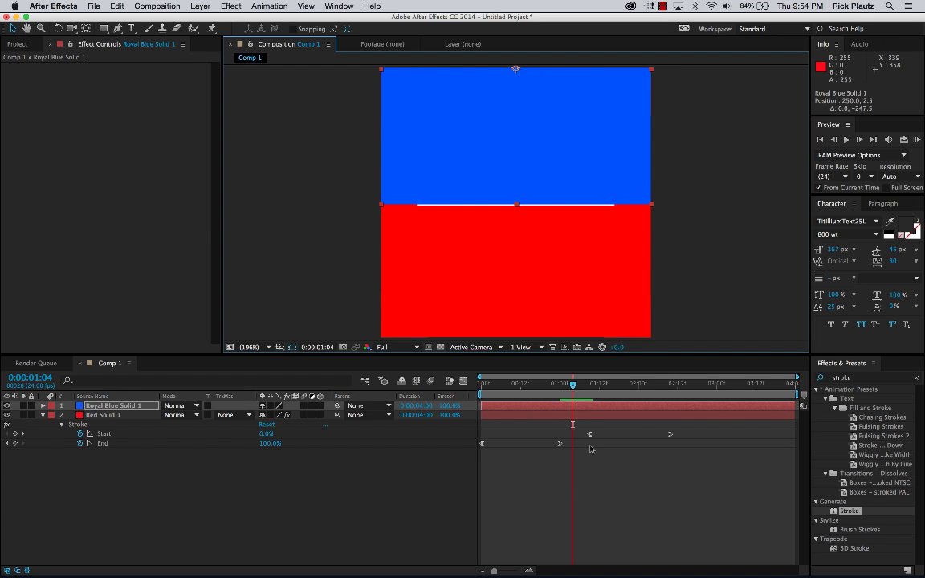
pyautogui.click(625, 512)
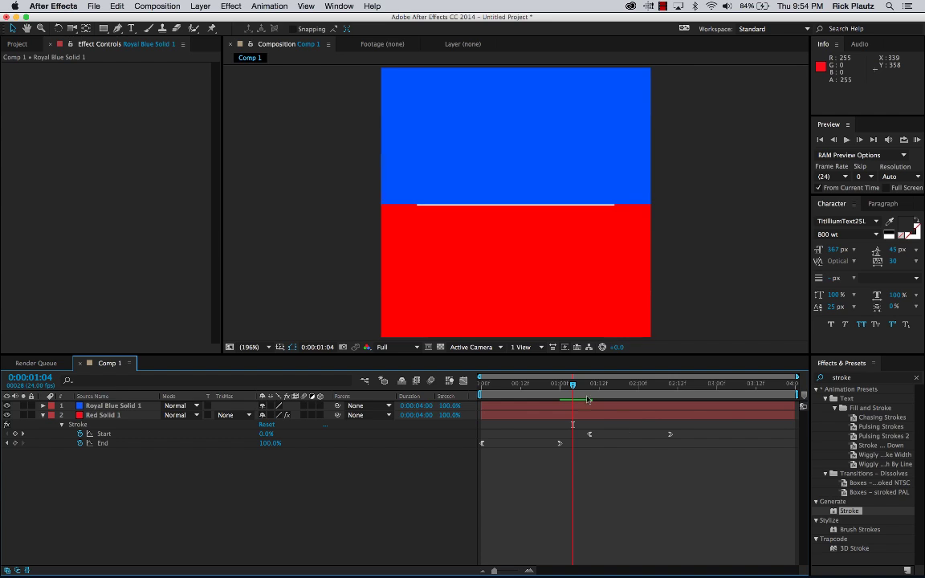
pyautogui.press('space')
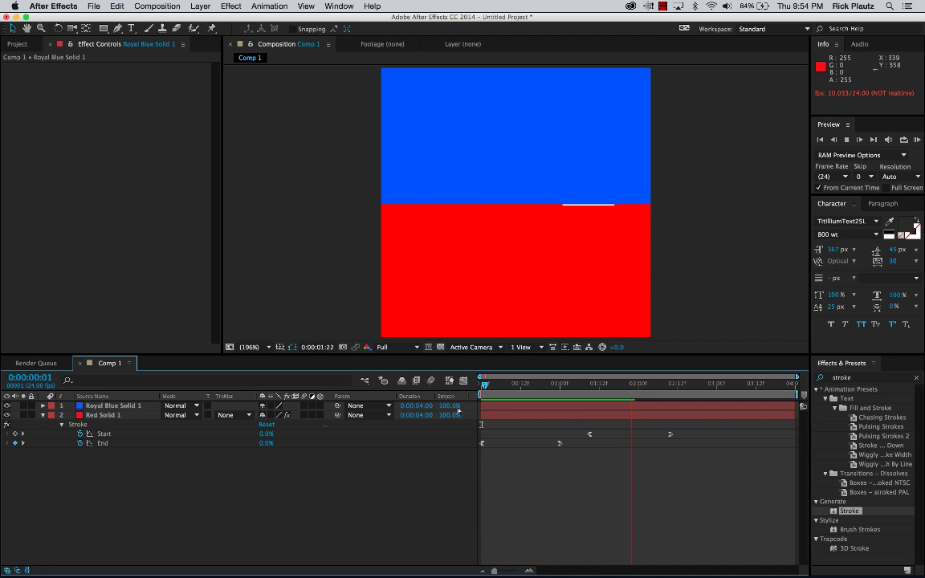
pyautogui.press('space')
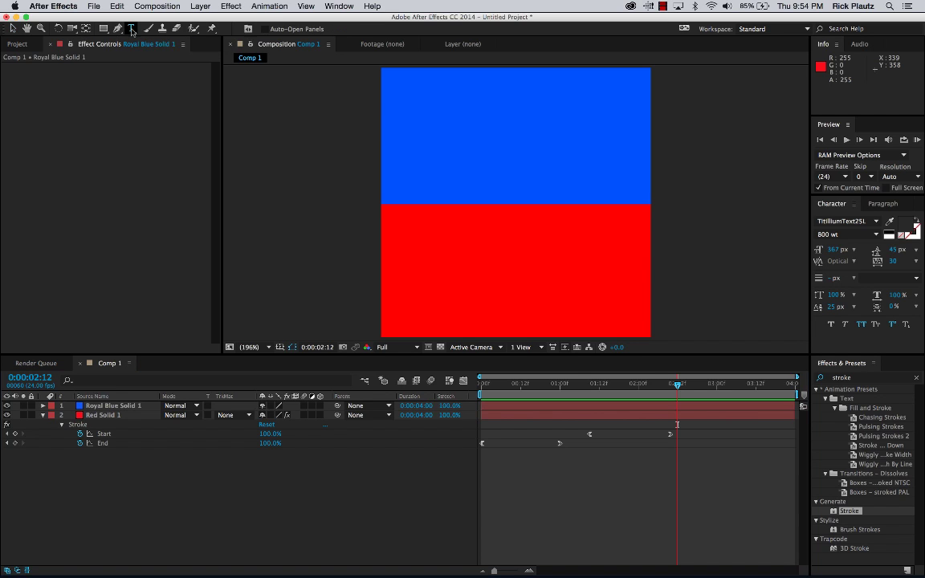
# Add the text HEY and place it over the blue half with its letters resting on the red edge.
pyautogui.click(131, 28)
pyautogui.click(461, 127)
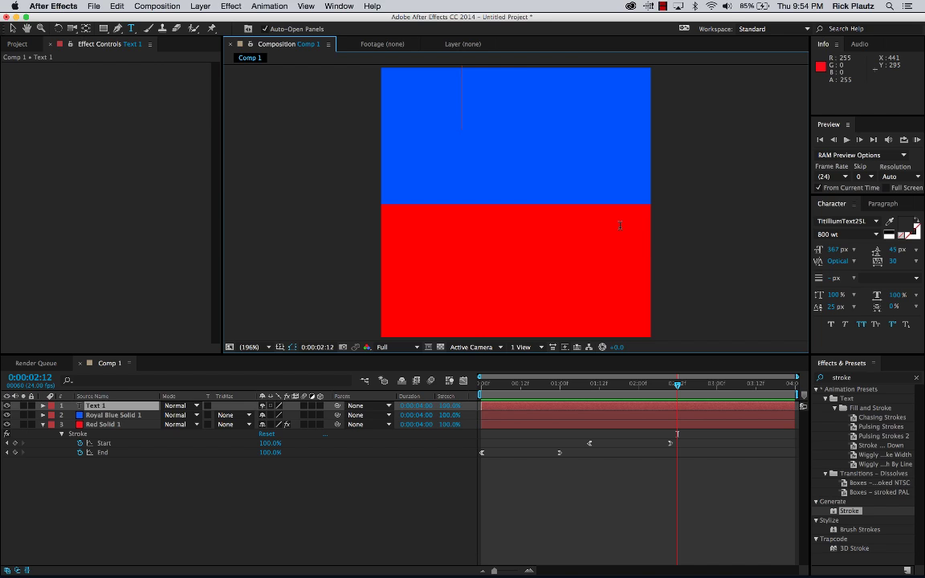
pyautogui.write('HEY')
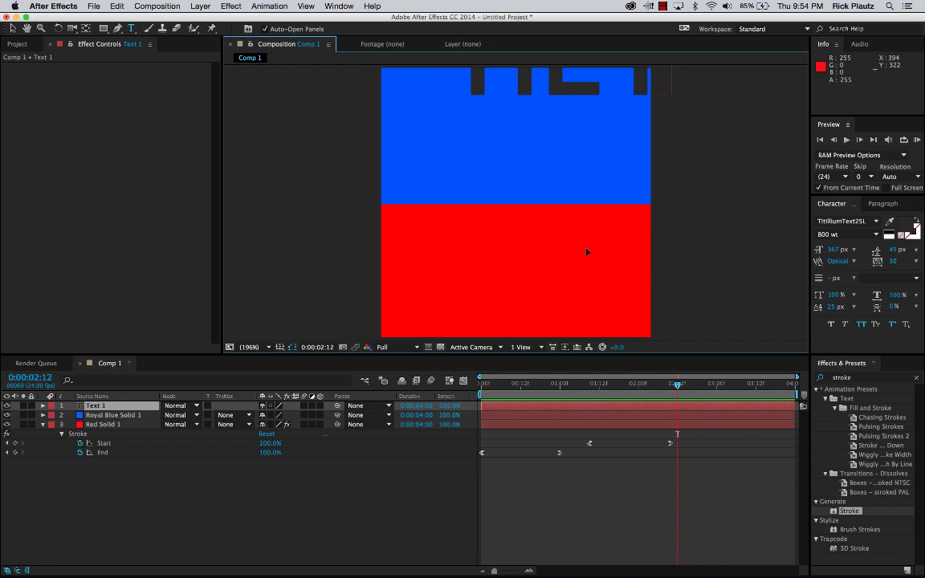
pyautogui.moveTo(586, 252); pyautogui.dragTo(564, 375)
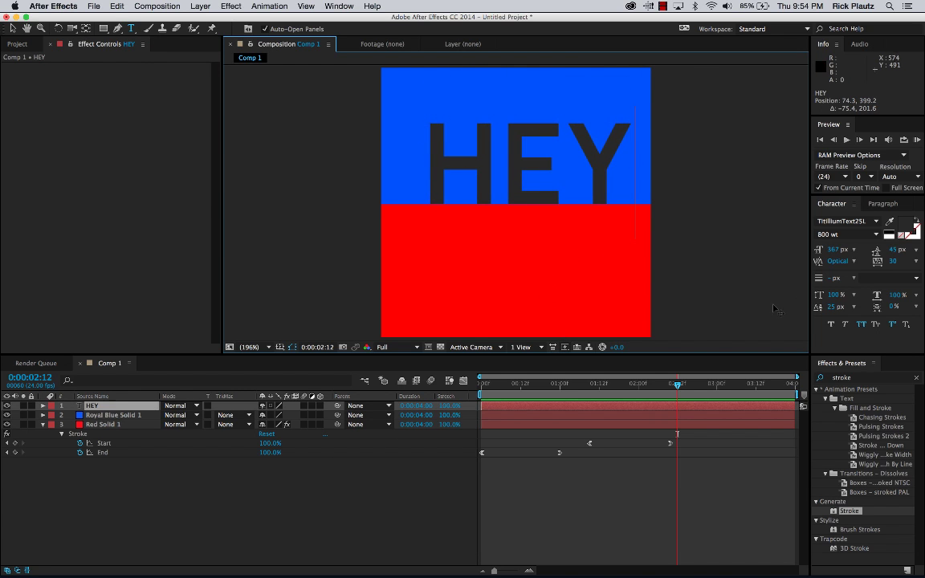
# Change the fill color of the whole word HEY to white and deselect the text layer.
pyautogui.click(889, 236)
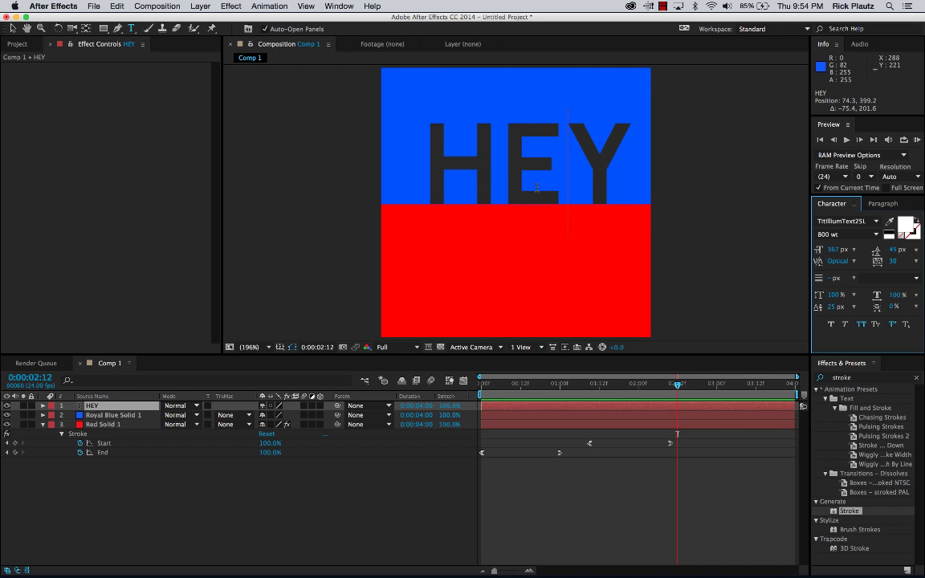
pyautogui.doubleClick(537, 188)
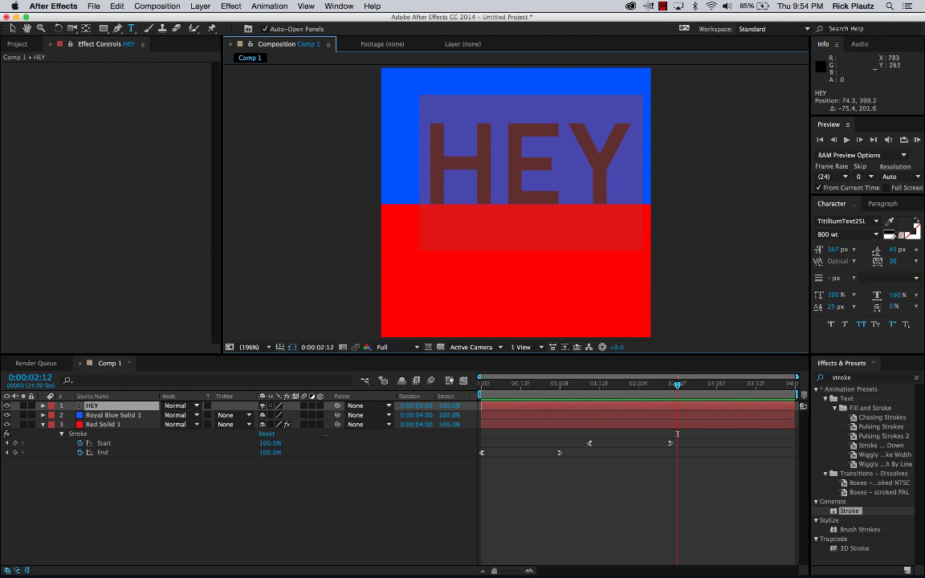
pyautogui.click(559, 165)
pyautogui.click(537, 520)
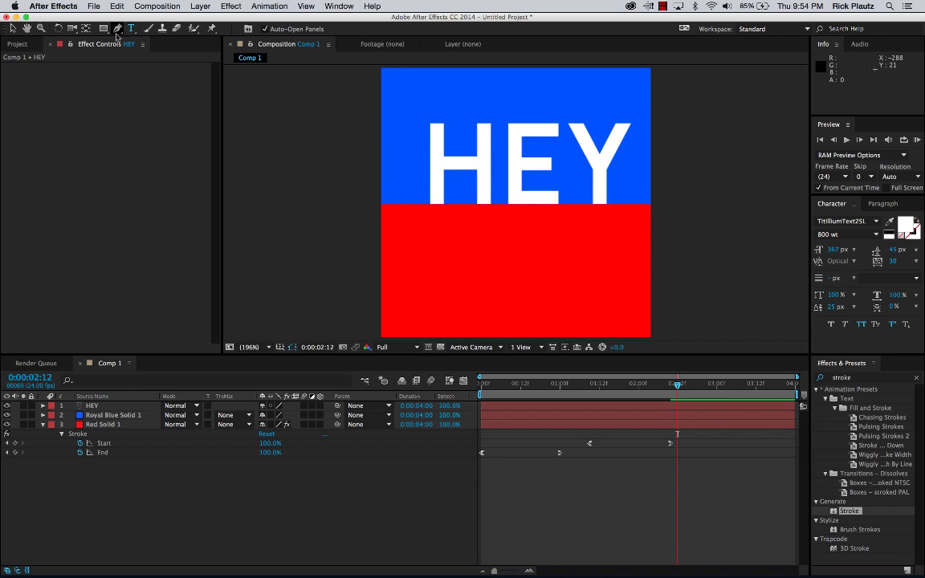
# Add the text YOU and place it over the red half directly beneath HEY, at about position 72.3, 555.0.
pyautogui.click(446, 467)
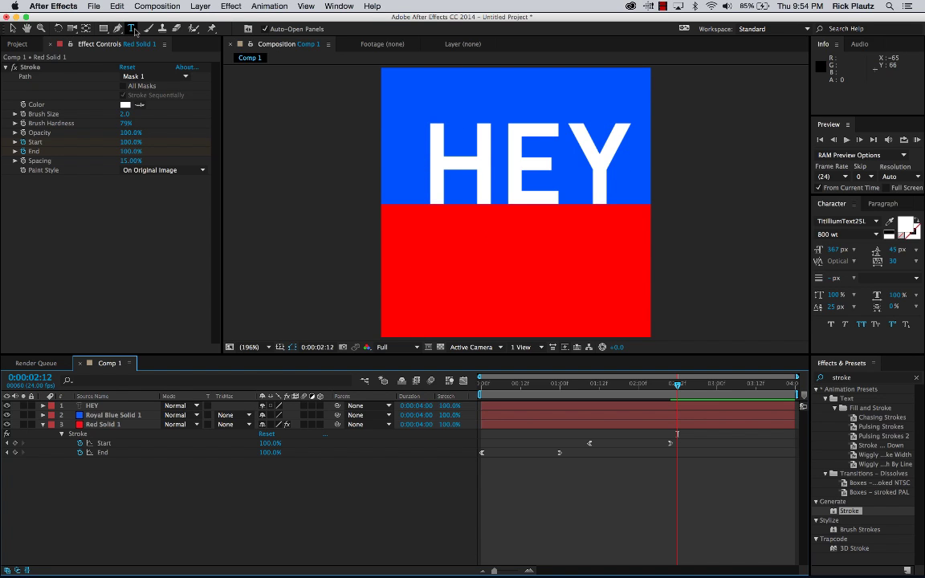
pyautogui.click(132, 28)
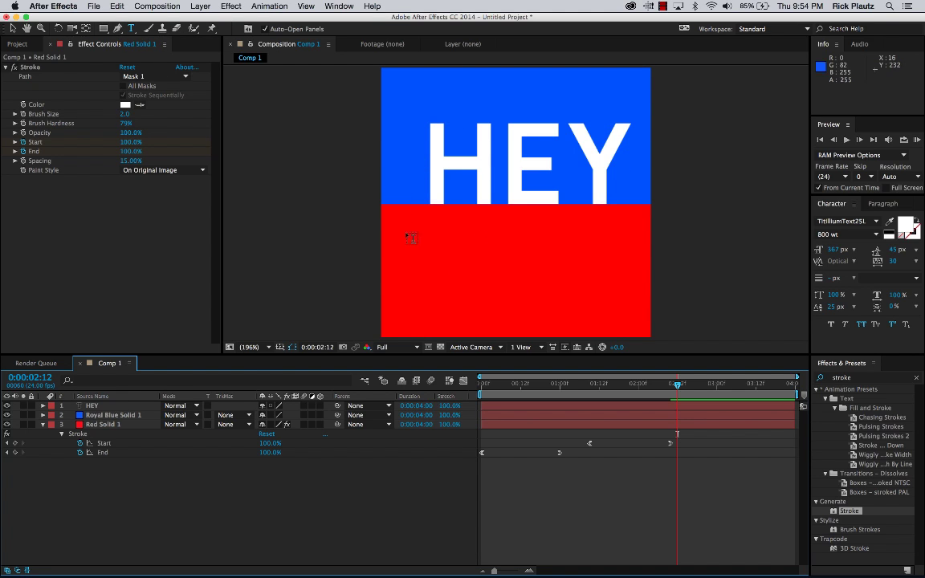
pyautogui.click(436, 291)
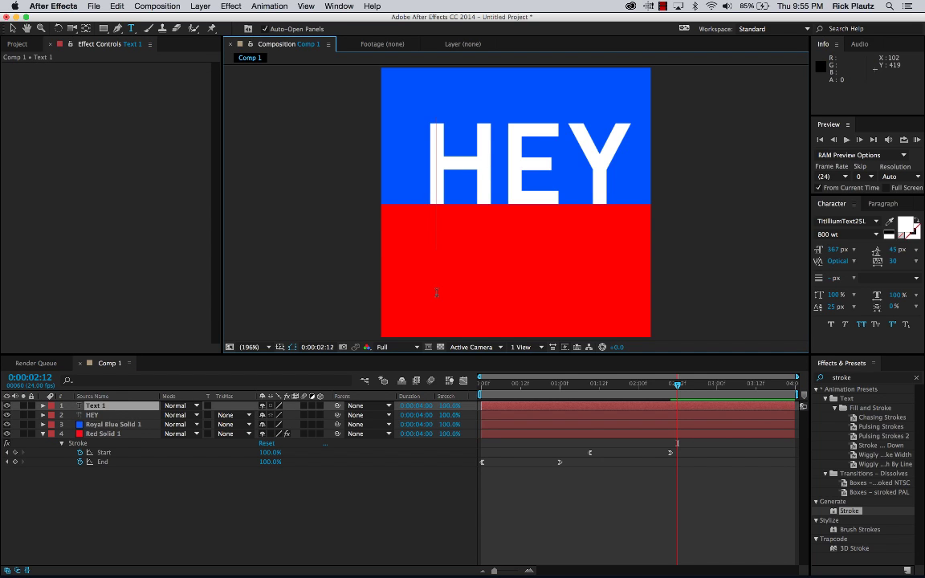
pyautogui.write('YOU')
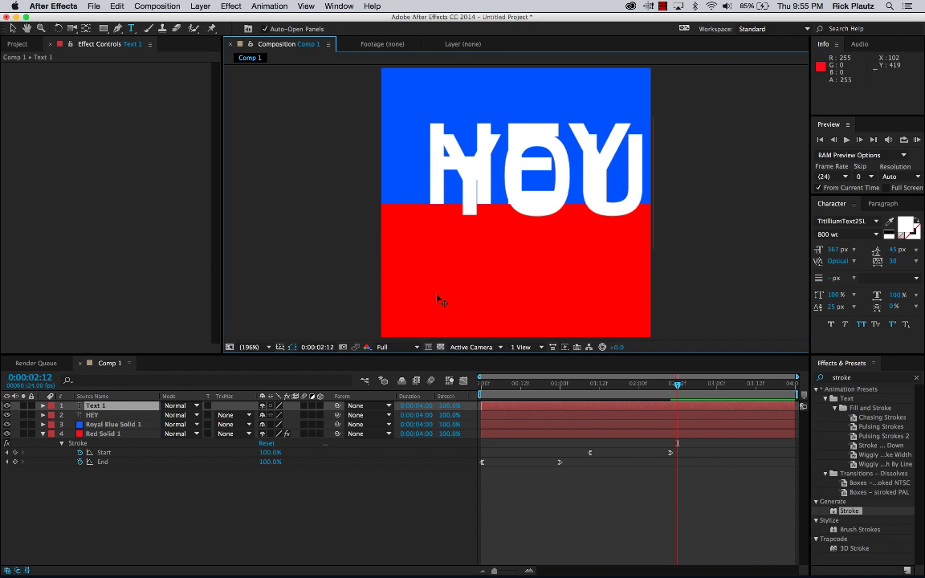
pyautogui.moveTo(548, 185); pyautogui.dragTo(540, 267)
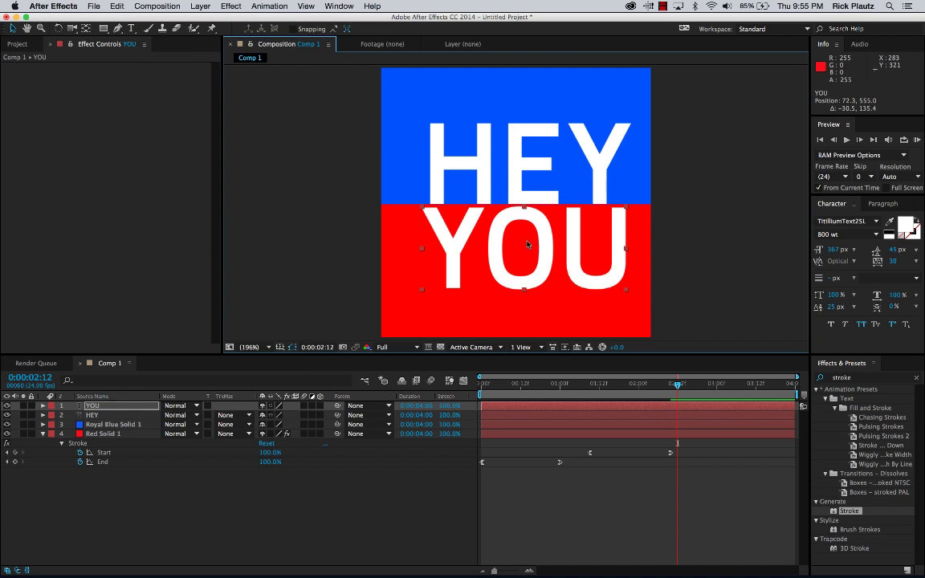
# Hide the royal blue solid and, at 0:00:01:05, nudge HEY and YOU apart so they clear the white line above and below.
pyautogui.click(251, 444)
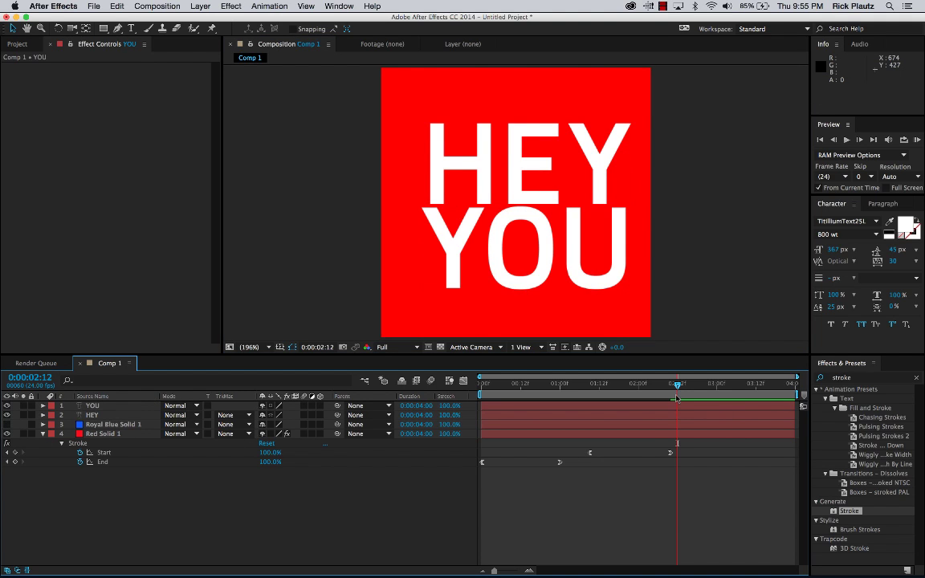
pyautogui.moveTo(608, 384)
pyautogui.mouseDown()
pyautogui.moveTo(599, 386)
pyautogui.moveTo(619, 390)
pyautogui.moveTo(576, 385)
pyautogui.mouseUp()
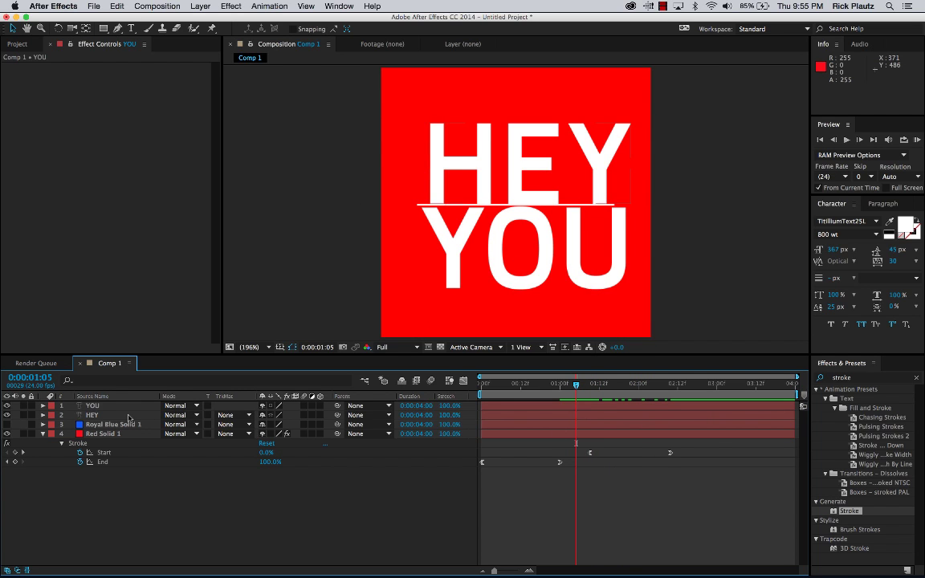
pyautogui.click(519, 184)
pyautogui.moveTo(520, 184); pyautogui.dragTo(519, 182)
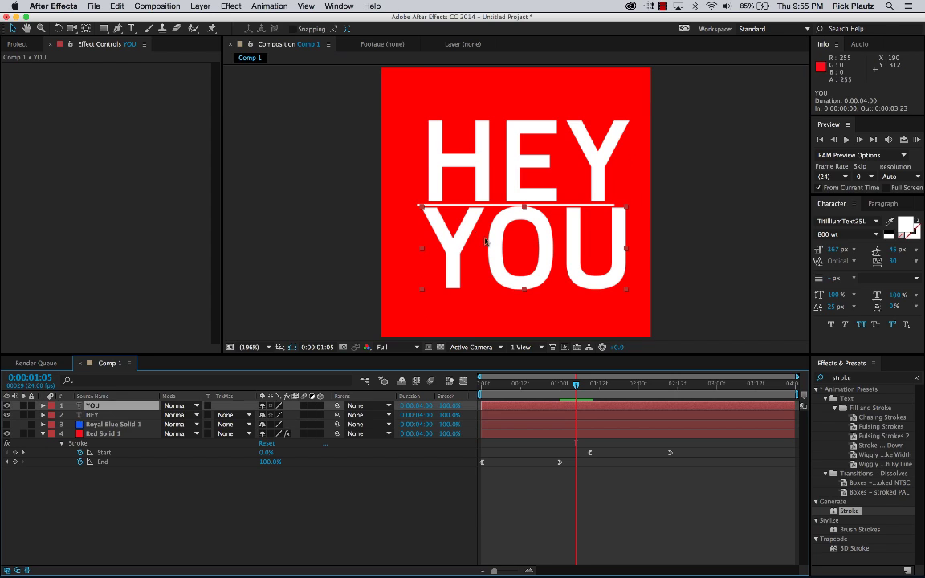
pyautogui.moveTo(494, 244); pyautogui.dragTo(488, 242)
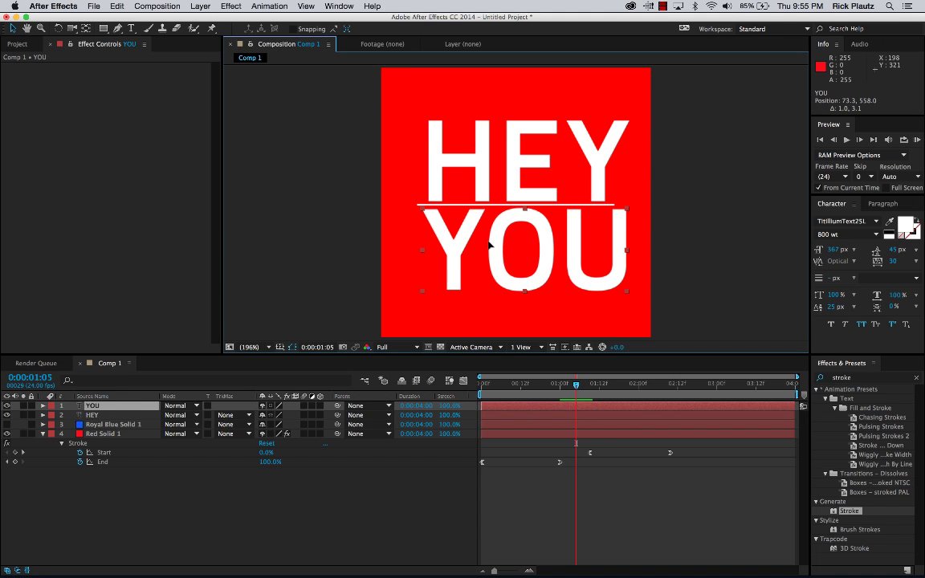
pyautogui.moveTo(488, 245); pyautogui.dragTo(487, 245)
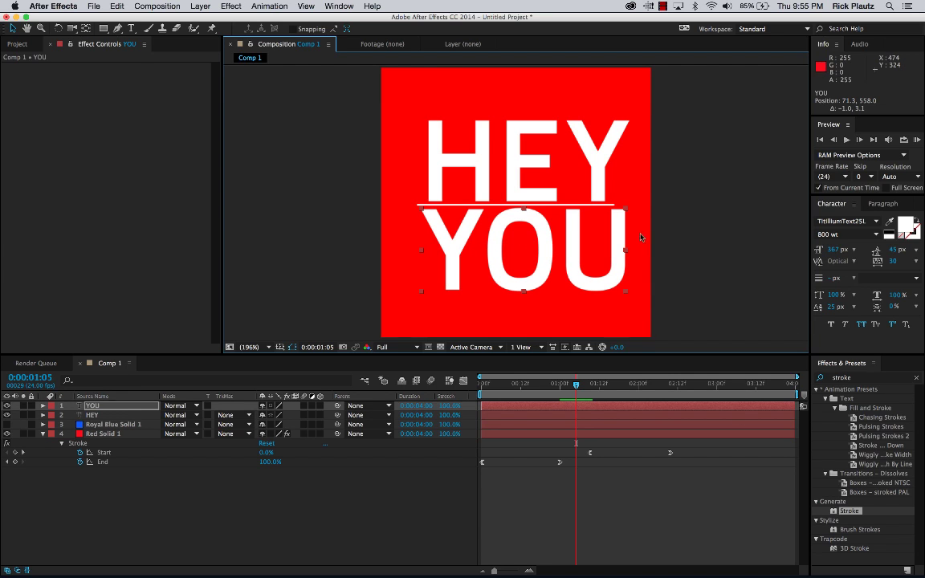
# Reduce the font size of YOU to 332 px and move it up to position 74.3, 531.6, just under the line.
pyautogui.click(833, 250)
pyautogui.press('Down')
pyautogui.press('Down')
pyautogui.press('Down')
pyautogui.press('Down')
pyautogui.press('Down')
pyautogui.press('Down')
pyautogui.press('Down')
pyautogui.press('Down')
pyautogui.press('Down')
pyautogui.press('Down')
pyautogui.press('Down')
pyautogui.press('Down')
pyautogui.press('Down')
pyautogui.press('Down')
pyautogui.press('Down')
pyautogui.press('Down')
pyautogui.press('Down')
pyautogui.press('Down')
pyautogui.press('Down')
pyautogui.press('Down')
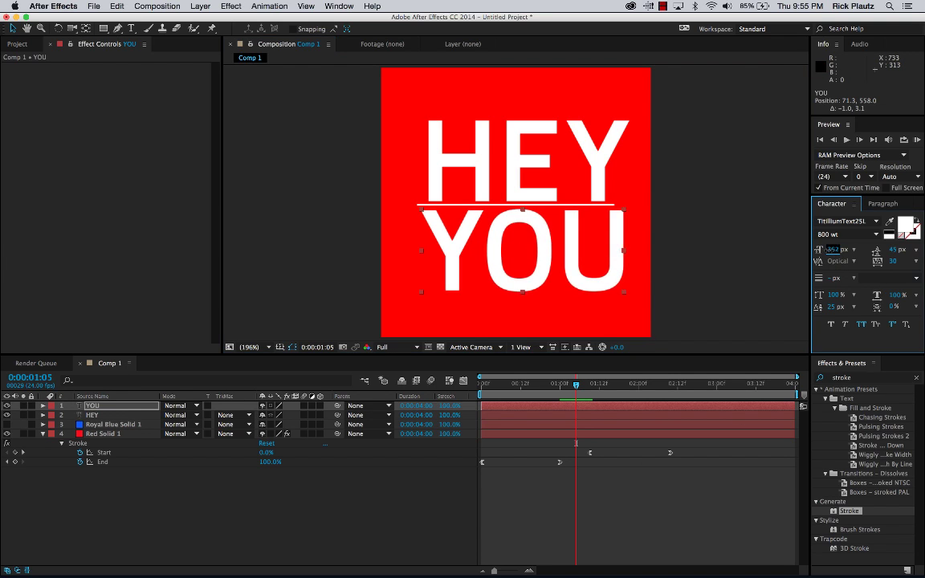
pyautogui.press('Down')
pyautogui.press('Down')
pyautogui.press('Down')
pyautogui.press('Down')
pyautogui.press('Down')
pyautogui.press('Down')
pyautogui.press('Down')
pyautogui.press('Down')
pyautogui.press('Down')
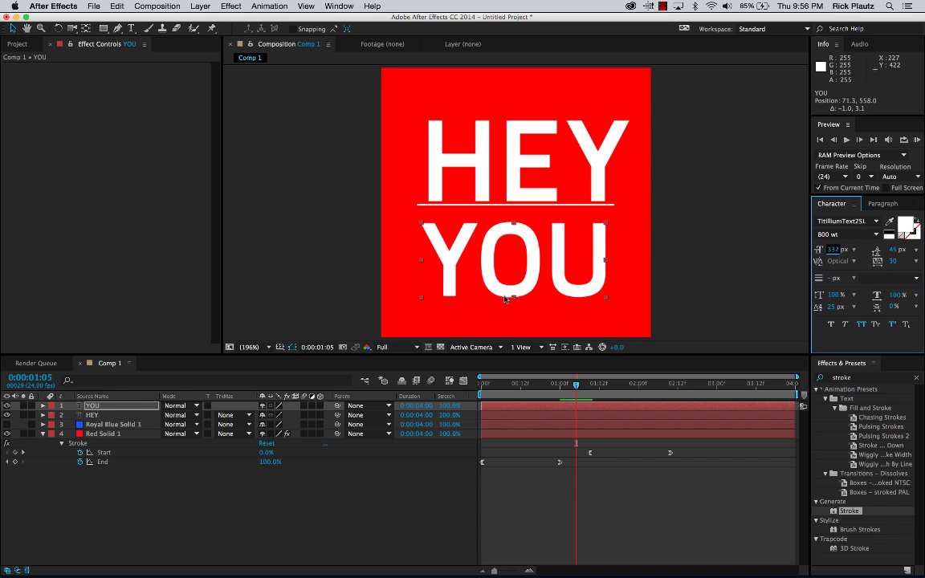
pyautogui.moveTo(510, 293); pyautogui.dragTo(511, 282)
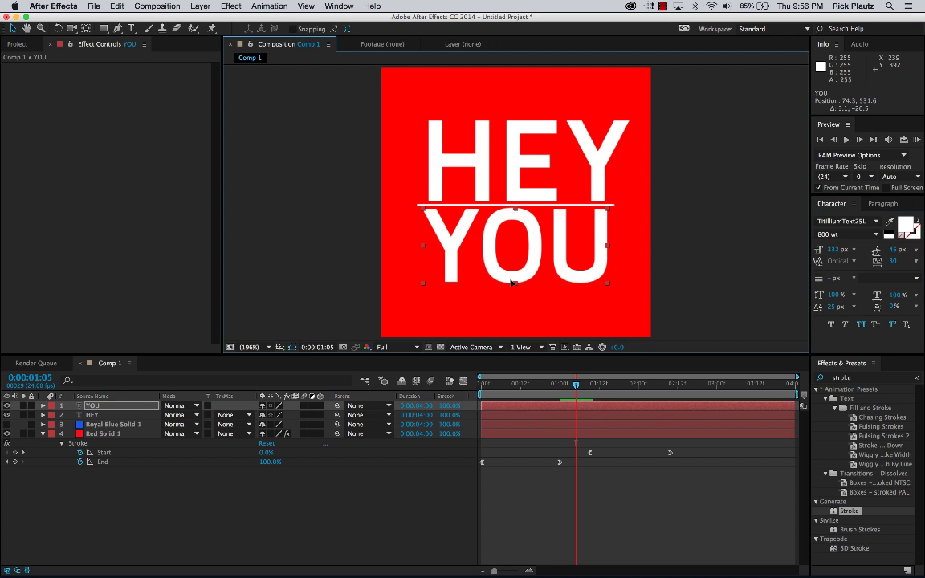
# Reduce the font size of HEY to 341 px, move it to position 69.2, 383.9 just above the line, and deselect it.
pyautogui.click(591, 417)
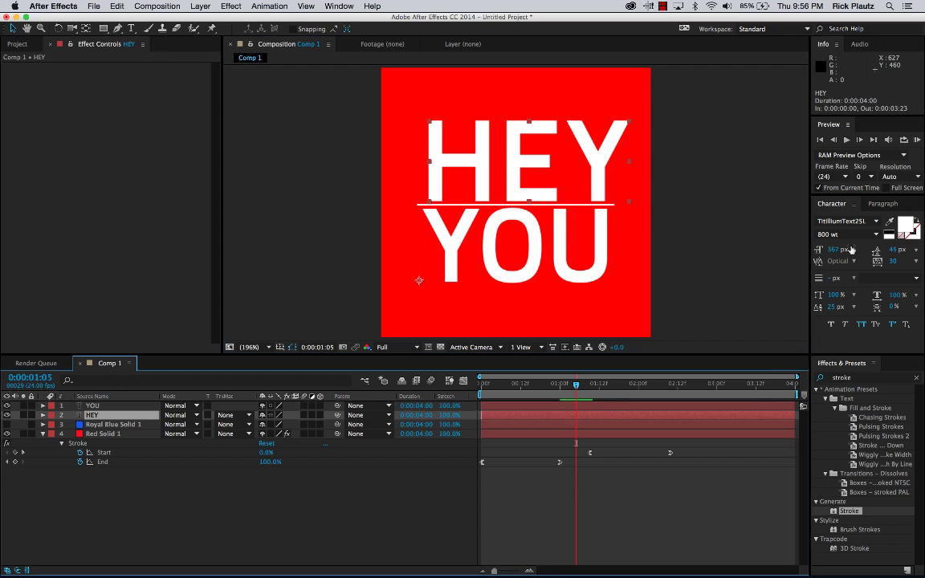
pyautogui.click(832, 250)
pyautogui.press('Down')
pyautogui.press('Down')
pyautogui.press('Down')
pyautogui.press('Down')
pyautogui.press('Down')
pyautogui.press('Down')
pyautogui.press('Down')
pyautogui.press('Down')
pyautogui.press('Down')
pyautogui.press('Down')
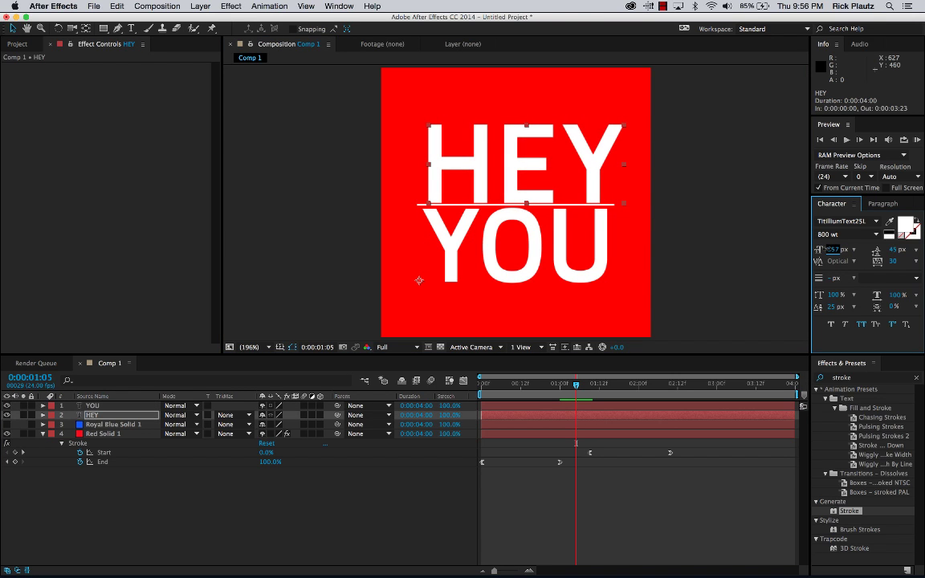
pyautogui.press('Down')
pyautogui.press('Down')
pyautogui.press('Down')
pyautogui.press('Down')
pyautogui.press('Down')
pyautogui.press('Down')
pyautogui.press('Down')
pyautogui.press('Down')
pyautogui.press('Down')
pyautogui.press('Down')
pyautogui.press('Down')
pyautogui.press('Down')
pyautogui.press('Down')
pyautogui.press('Down')
pyautogui.press('Down')
pyautogui.press('Down')
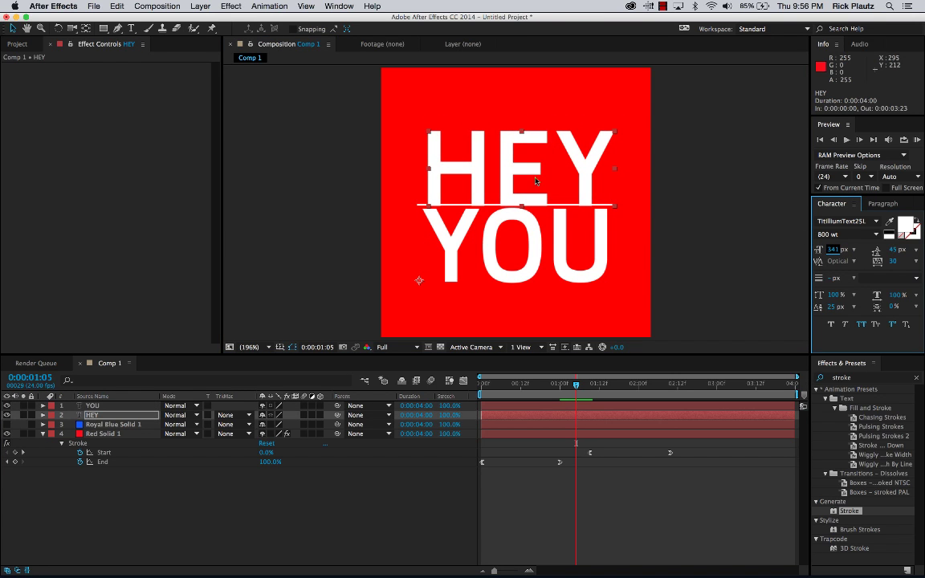
pyautogui.moveTo(535, 181); pyautogui.dragTo(530, 168)
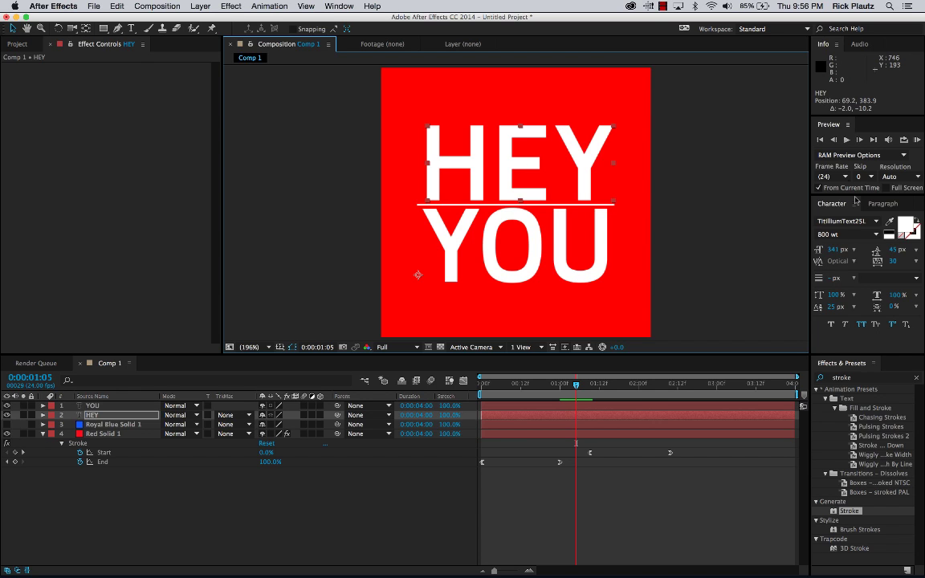
pyautogui.click(618, 486)
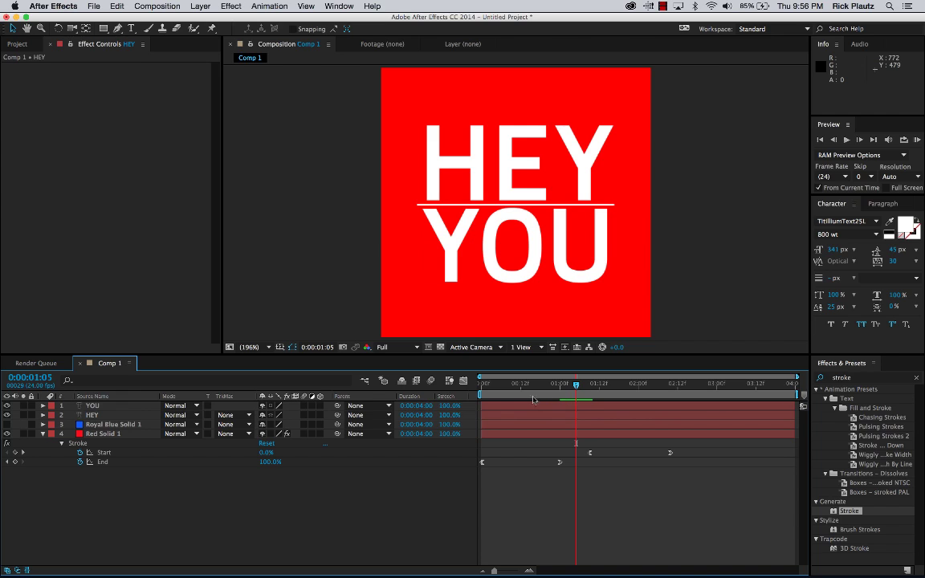
# Add Position keyframes to both the HEY and YOU text layers at 0:00:01:05.
pyautogui.moveTo(577, 389)
pyautogui.mouseDown()
pyautogui.moveTo(481, 388)
pyautogui.moveTo(575, 389)
pyautogui.moveTo(567, 366)
pyautogui.moveTo(576, 386)
pyautogui.mouseUp()
pyautogui.click(96, 415)
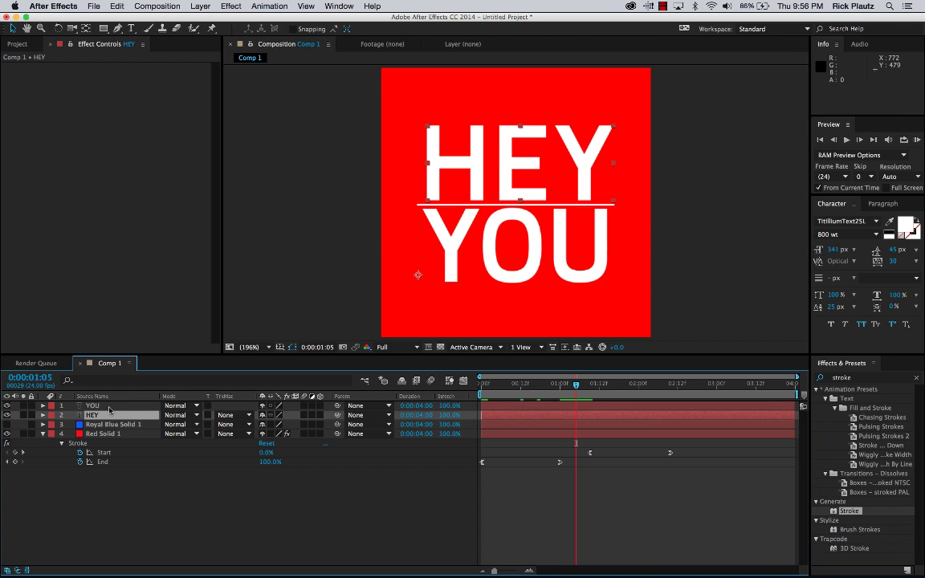
pyautogui.keyDown('shift'); pyautogui.click(110, 407); pyautogui.keyUp('shift')
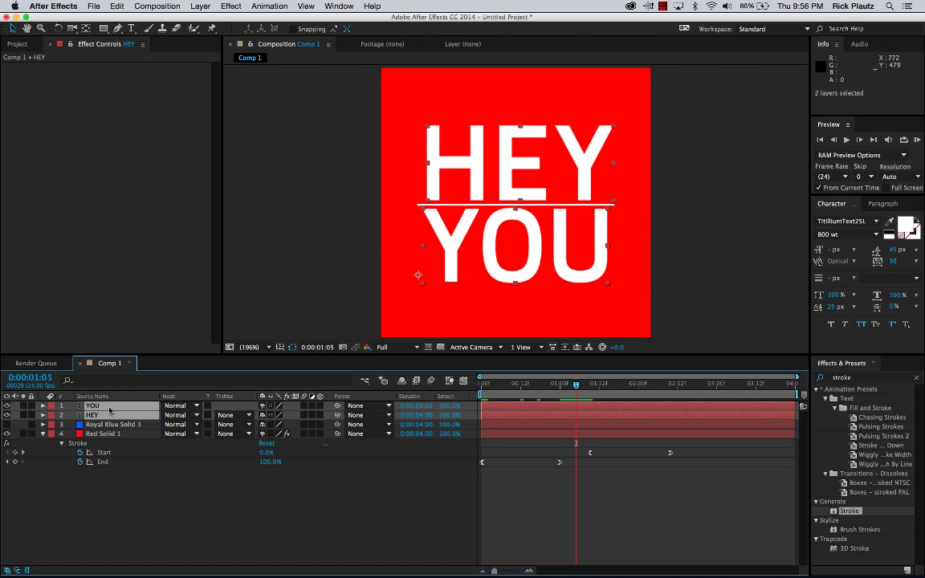
pyautogui.press('p')
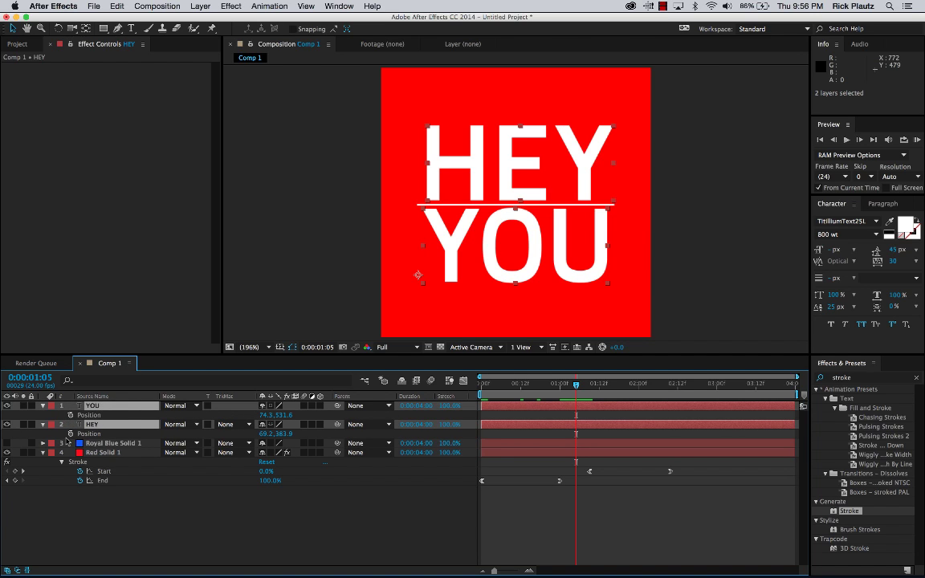
pyautogui.click(71, 415)
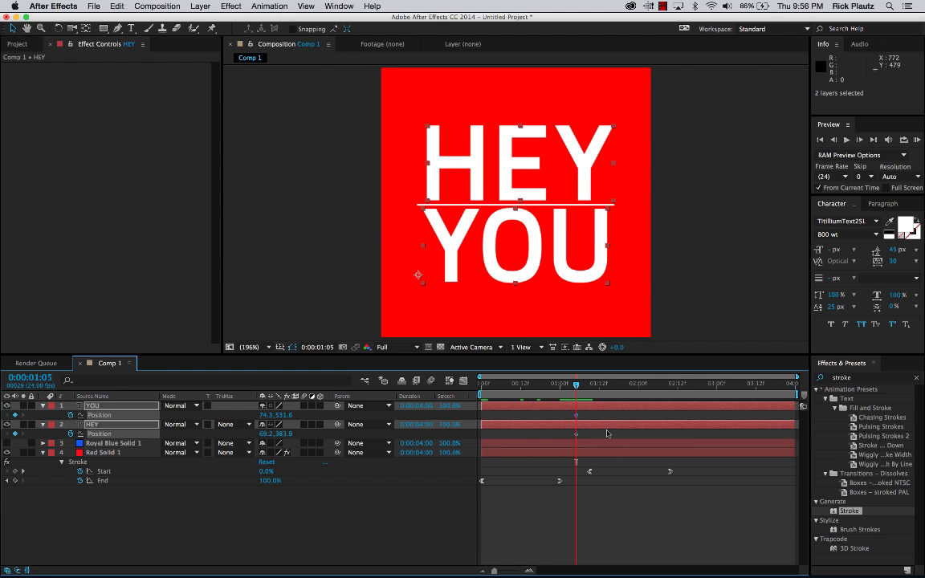
pyautogui.click(608, 514)
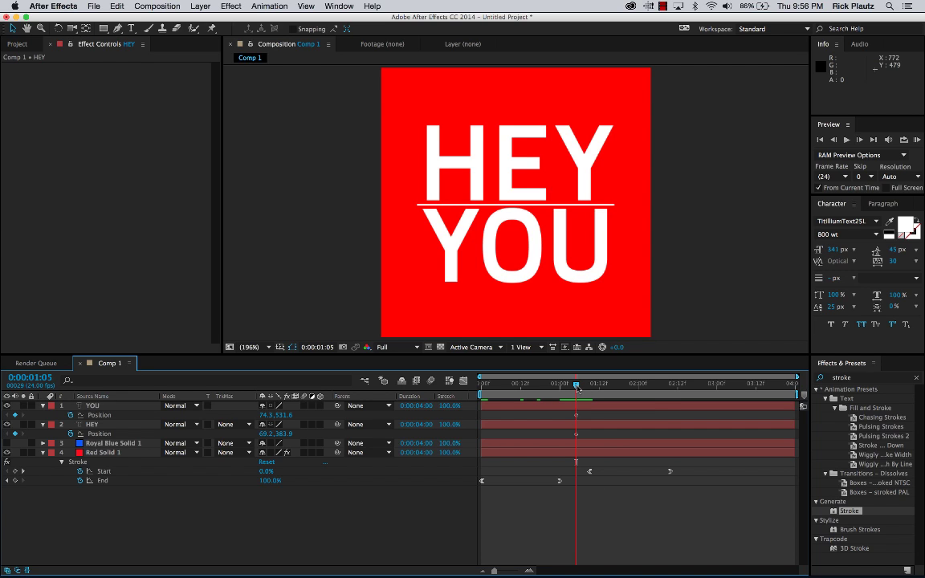
# At the first frame, keyframe the starting positions of YOU at 74.3, 379.6 and HEY at 69.2, 575.9.
pyautogui.moveTo(578, 389); pyautogui.dragTo(482, 393)
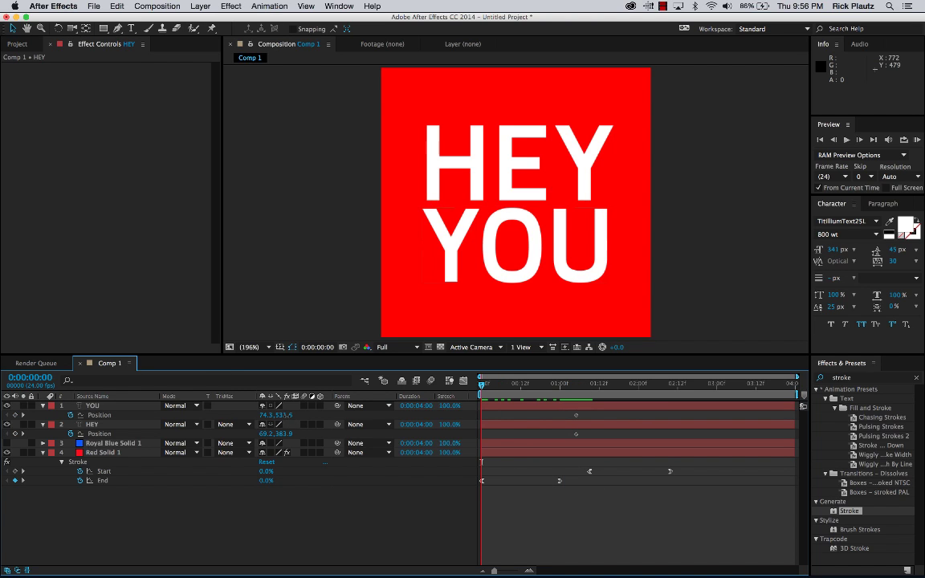
pyautogui.moveTo(287, 415); pyautogui.dragTo(212, 407)
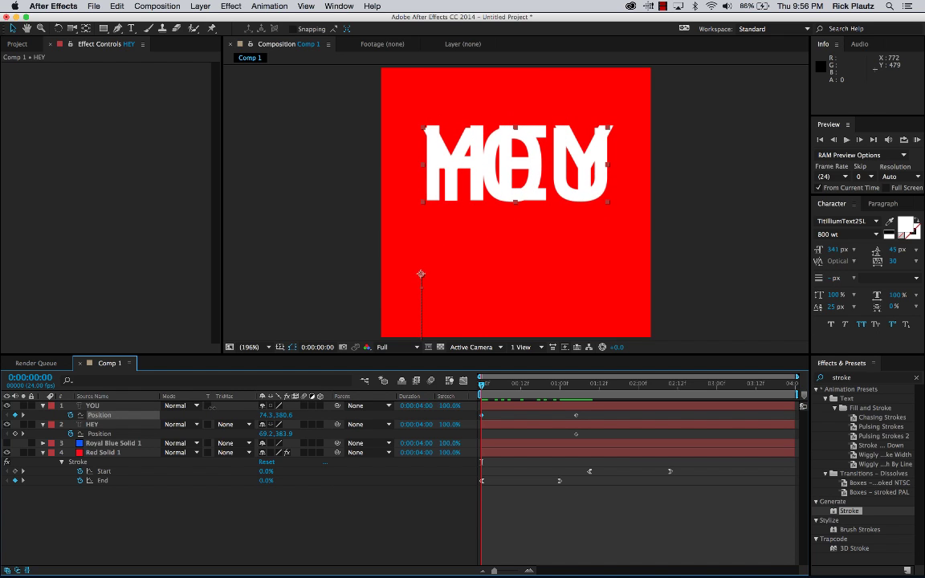
pyautogui.moveTo(287, 433); pyautogui.dragTo(394, 441)
pyautogui.click(527, 499)
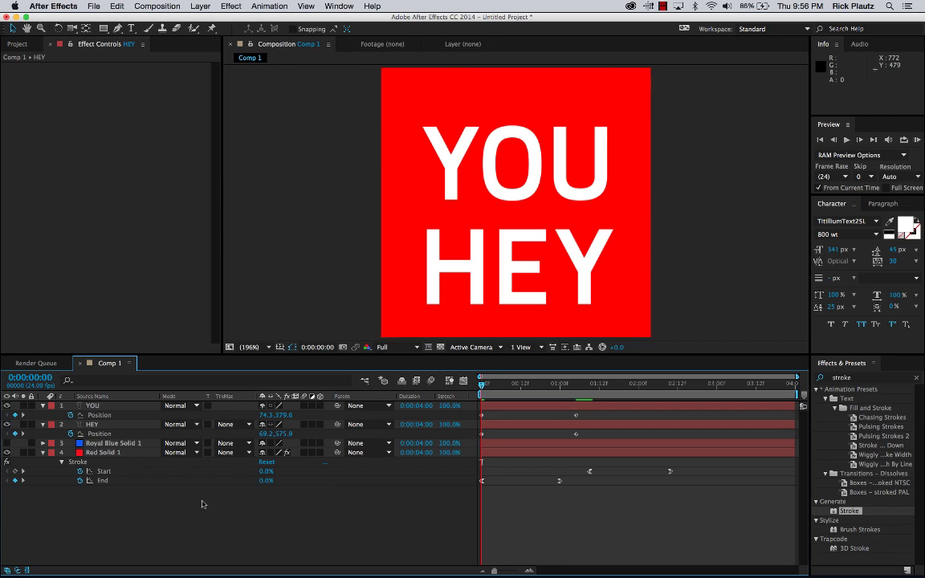
# Make the royal blue solid visible again and move it to the top of the layer stack.
pyautogui.click(128, 443)
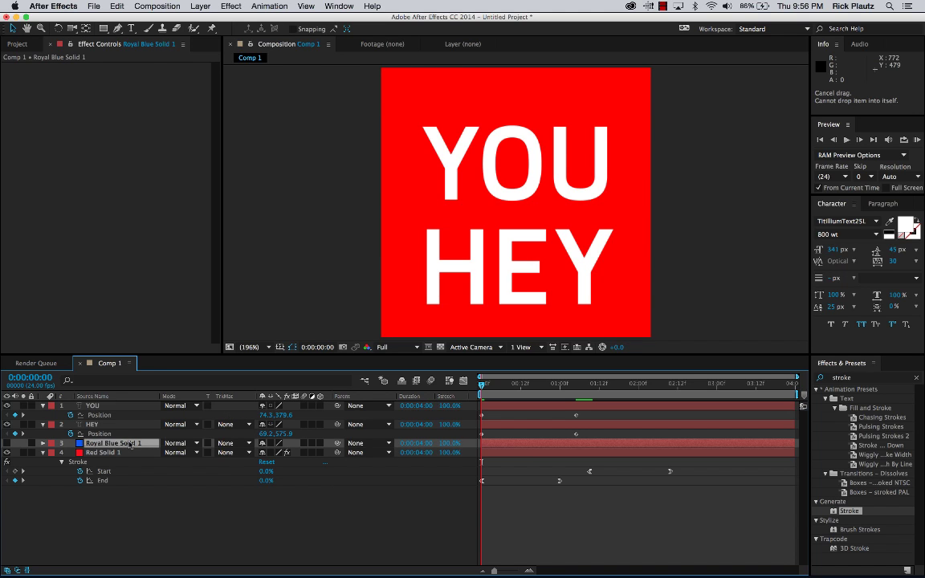
pyautogui.click(7, 443)
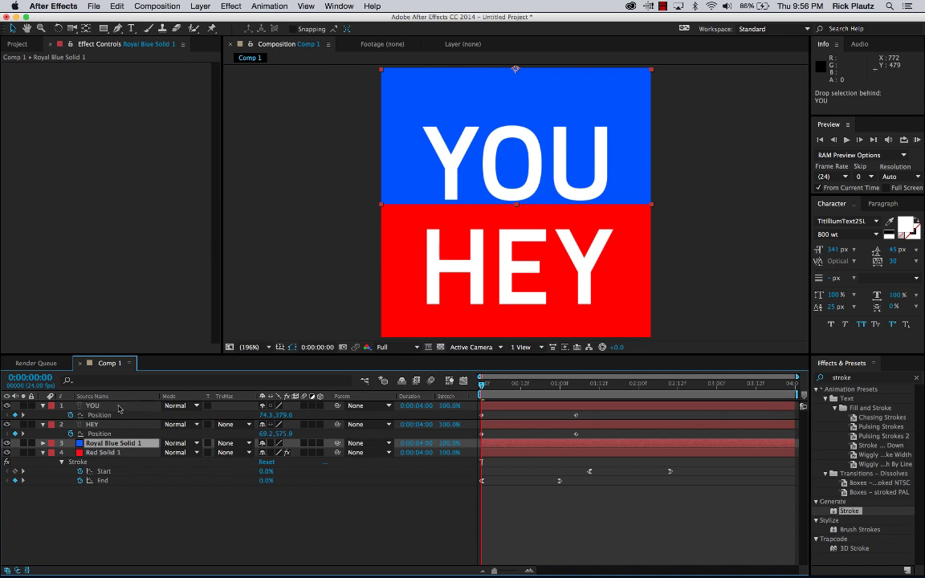
pyautogui.press('super+shift+bracketright')
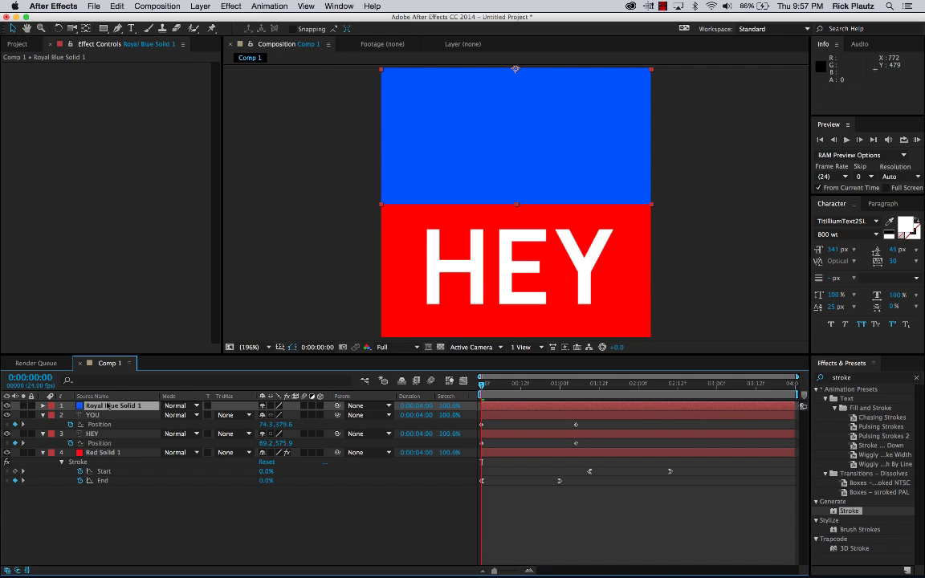
# Duplicate the royal blue solid and place the copy directly above the HEY layer.
pyautogui.press('super+d')
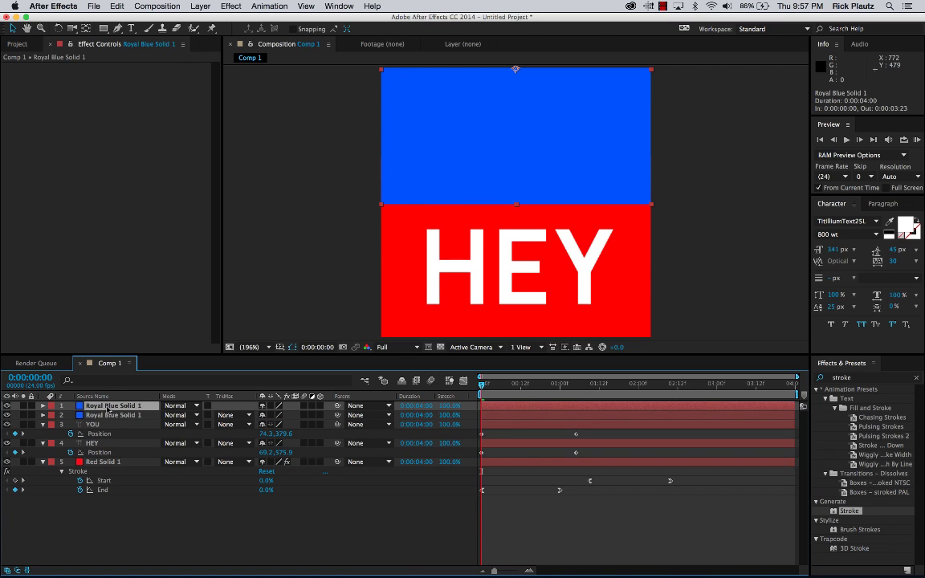
pyautogui.moveTo(107, 408); pyautogui.dragTo(156, 442)
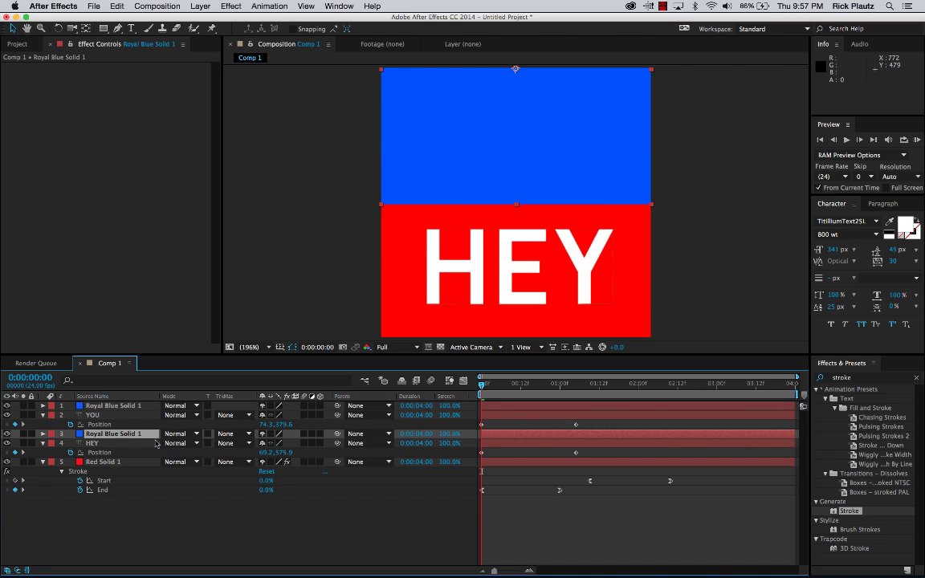
pyautogui.click(191, 511)
# Set the track matte of the HEY layer to Alpha Matte "Royal Blue Solid 1".
pyautogui.click(130, 445)
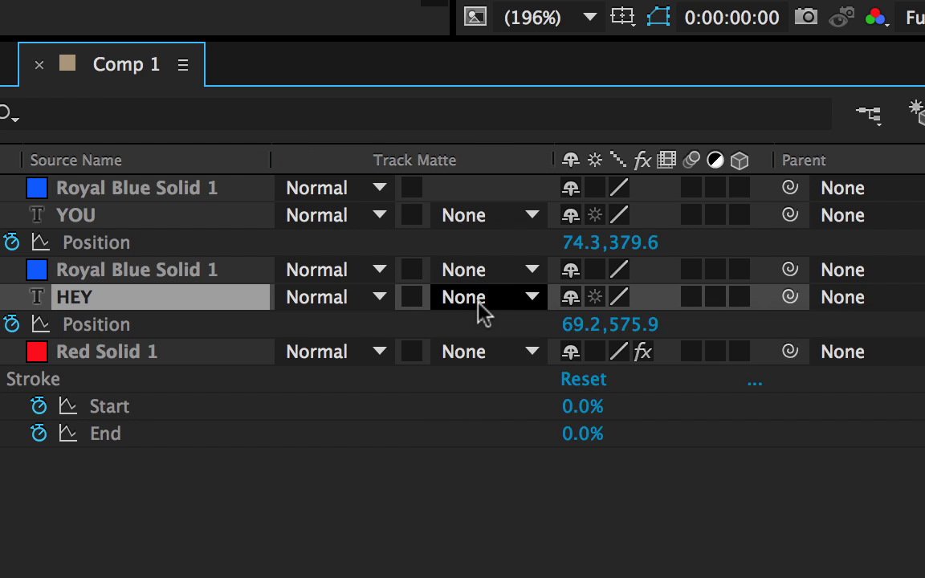
pyautogui.click(232, 447)
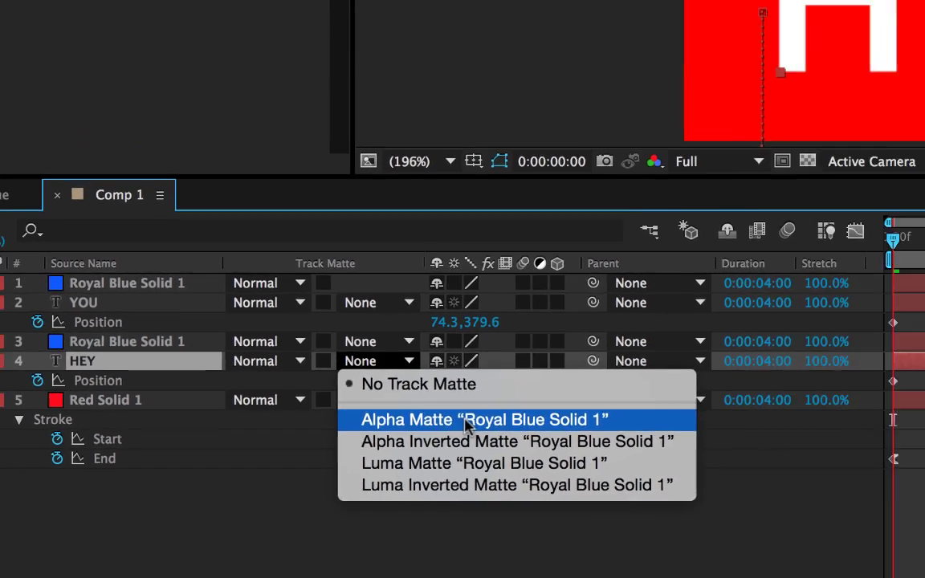
pyautogui.click(667, 379)
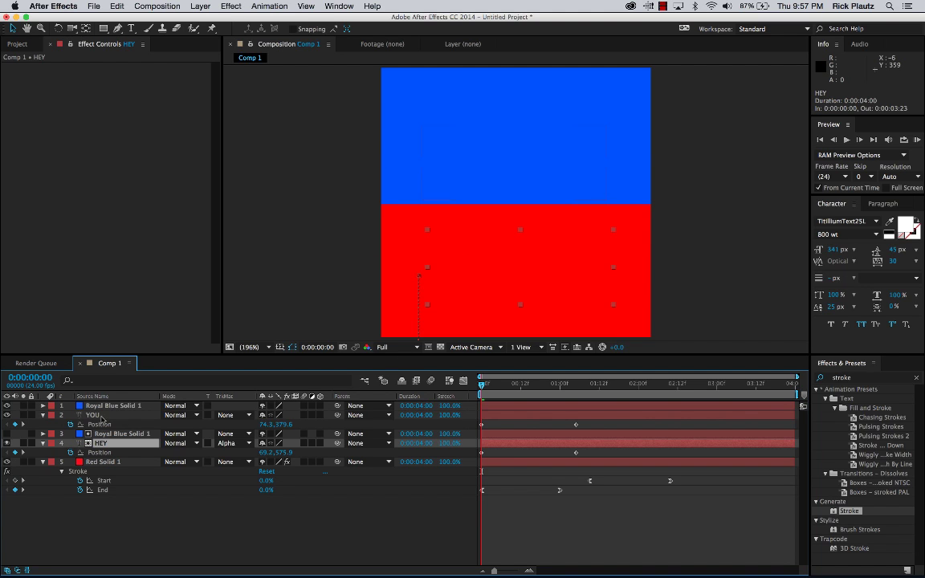
# Set the track matte of the YOU layer to Alpha Matte "Royal Blue Solid 1".
pyautogui.click(103, 416)
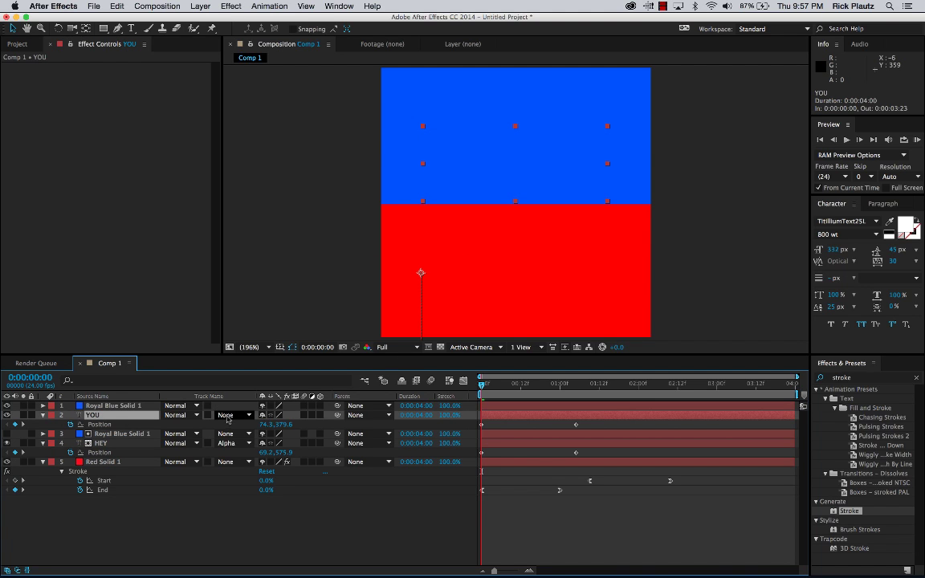
pyautogui.click(231, 415)
pyautogui.click(239, 444)
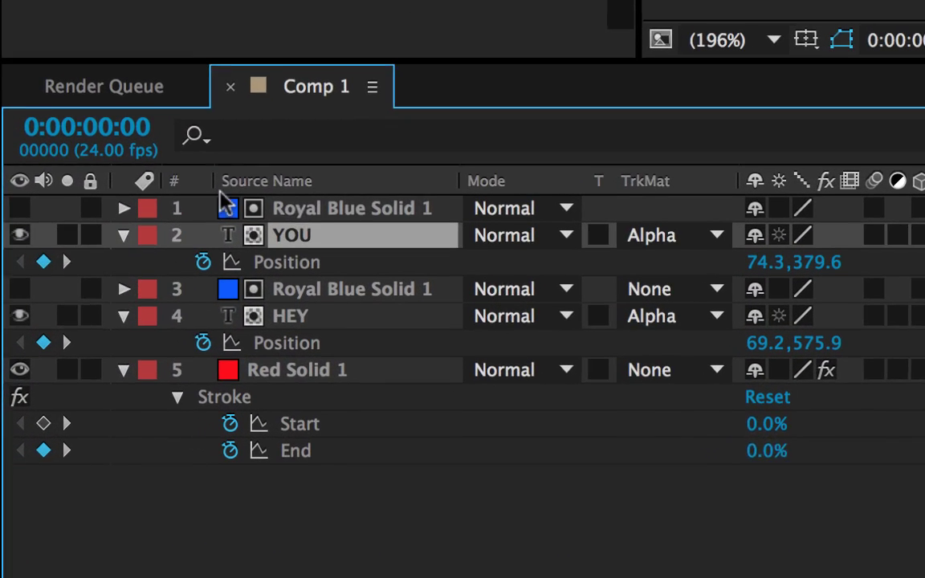
# Toggle the top royal blue solid's visibility and scrub to 0:00:01:05 to compare its area with where YOU shows.
pyautogui.click(120, 408)
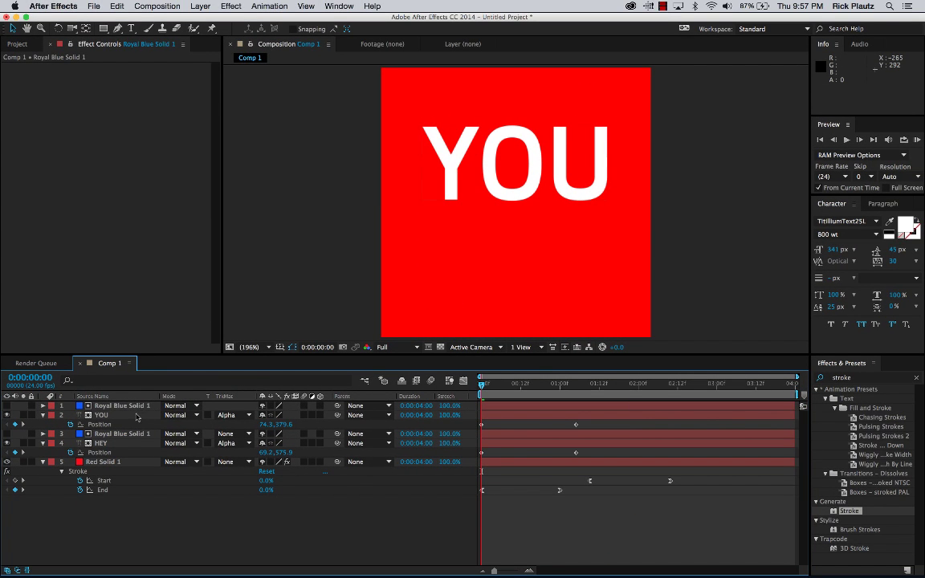
pyautogui.click(51, 407)
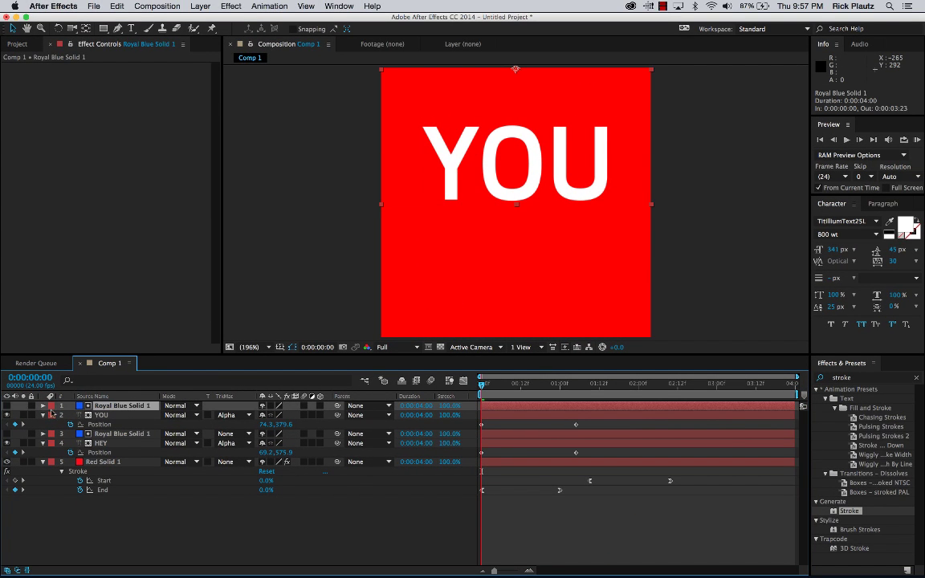
pyautogui.click(6, 407)
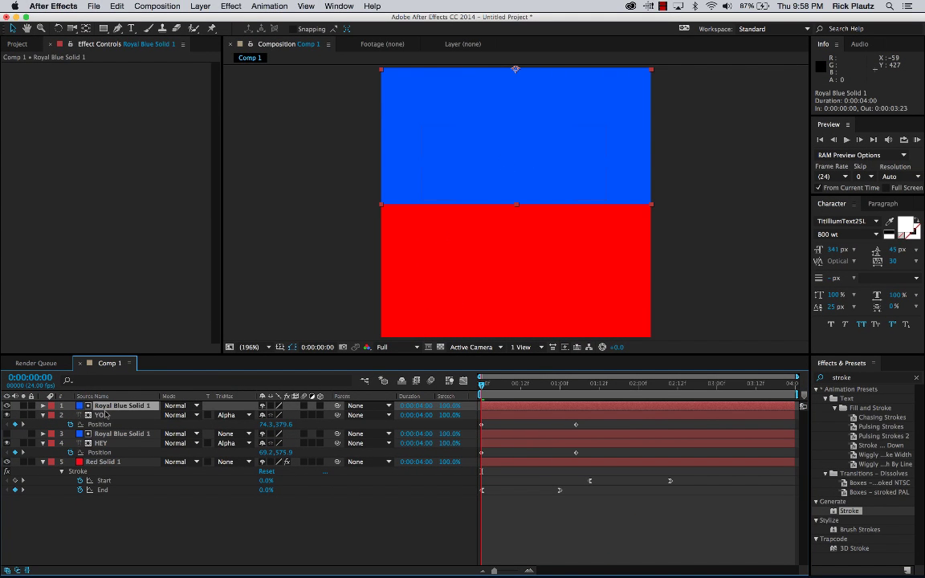
pyautogui.click(6, 406)
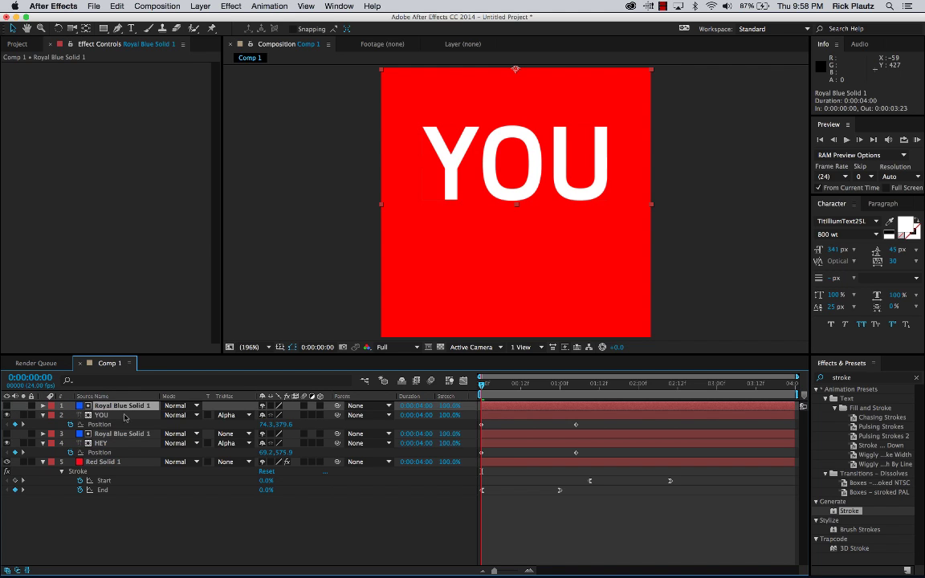
pyautogui.moveTo(485, 387)
pyautogui.mouseDown()
pyautogui.moveTo(592, 390)
pyautogui.moveTo(498, 390)
pyautogui.moveTo(589, 399)
pyautogui.moveTo(576, 394)
pyautogui.mouseUp()
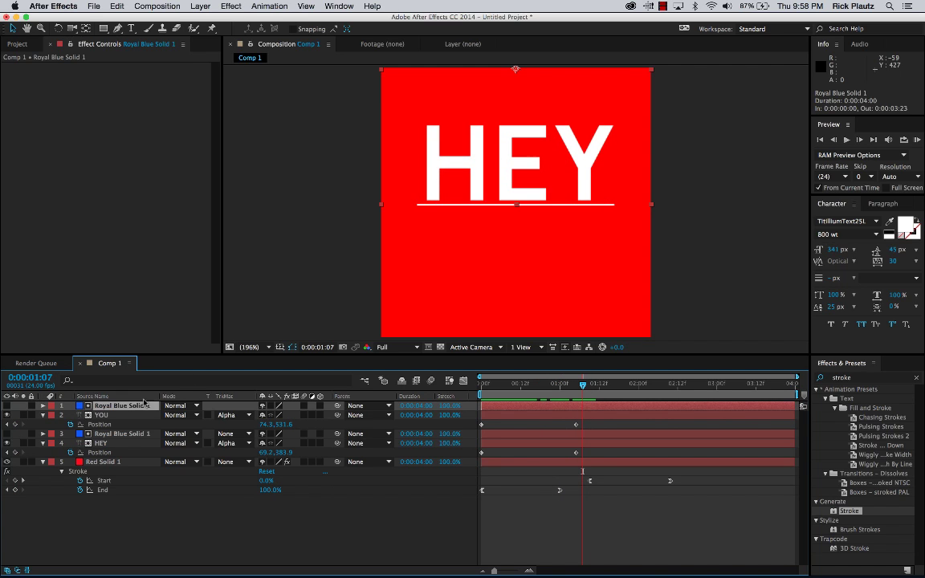
pyautogui.click(7, 406)
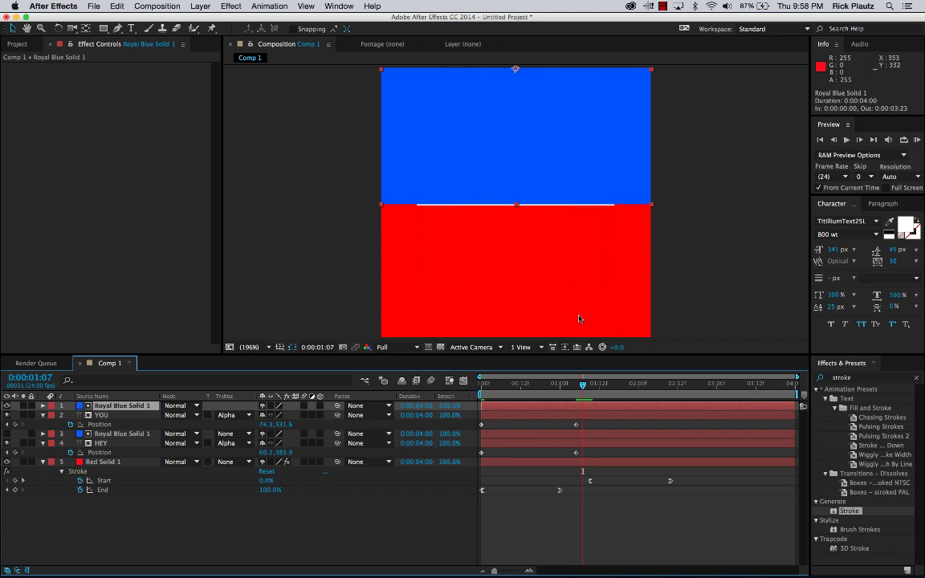
pyautogui.moveTo(583, 390)
pyautogui.mouseDown()
pyautogui.moveTo(489, 393)
pyautogui.moveTo(456, 410)
pyautogui.moveTo(491, 391)
pyautogui.moveTo(576, 392)
pyautogui.mouseUp()
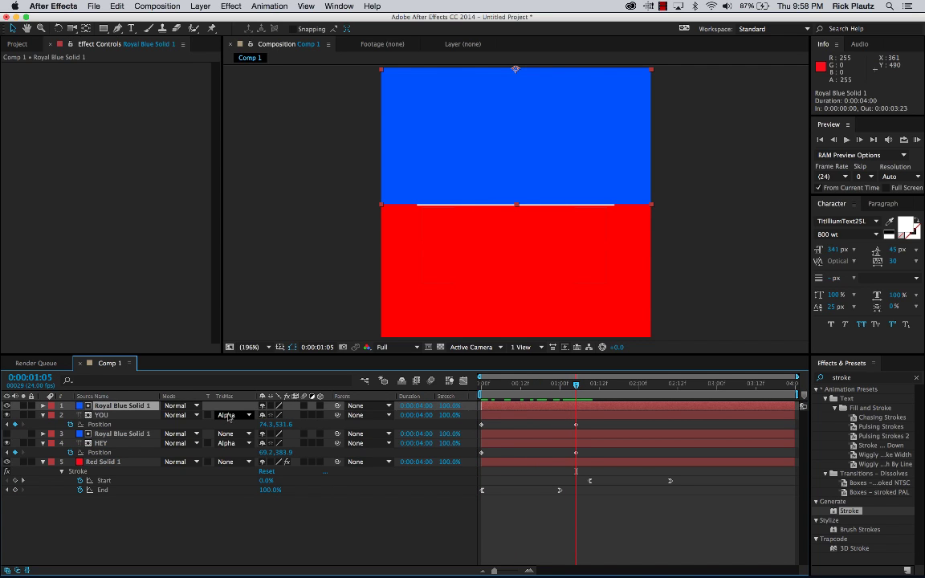
# Change the YOU layer's track matte to Alpha Inverted Matte "Royal Blue Solid 1" and scrub through the slide.
pyautogui.click(228, 415)
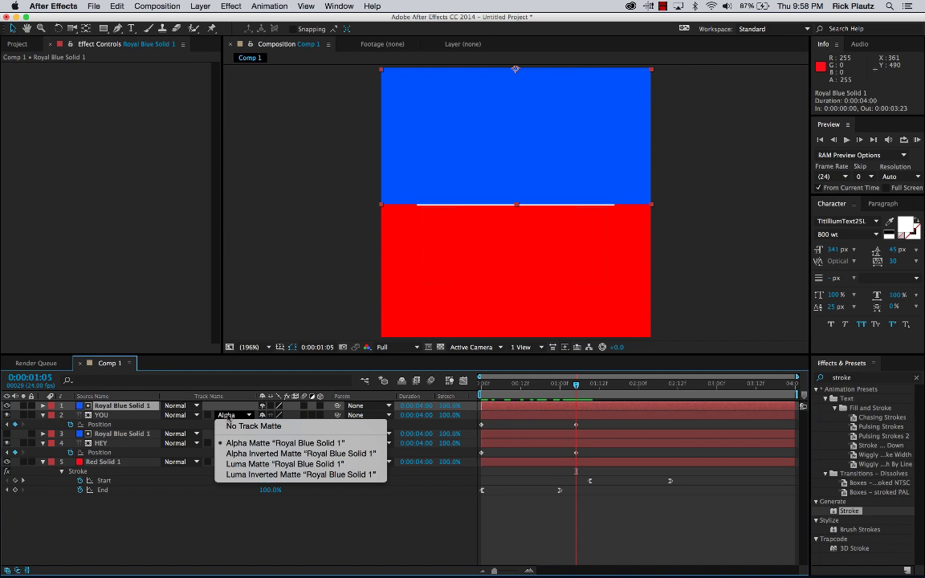
pyautogui.click(343, 454)
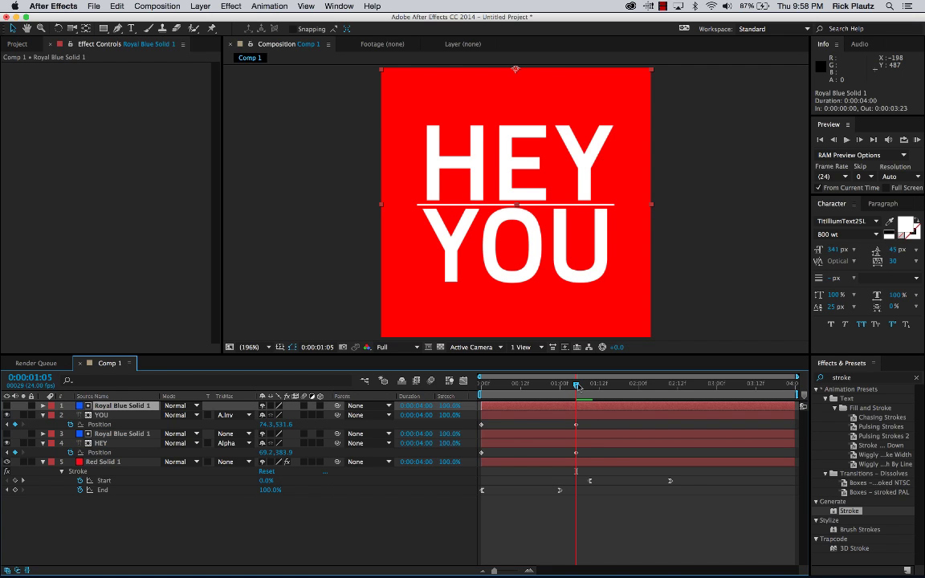
pyautogui.moveTo(576, 386)
pyautogui.mouseDown()
pyautogui.moveTo(496, 395)
pyautogui.moveTo(591, 399)
pyautogui.moveTo(486, 401)
pyautogui.moveTo(582, 400)
pyautogui.mouseUp()
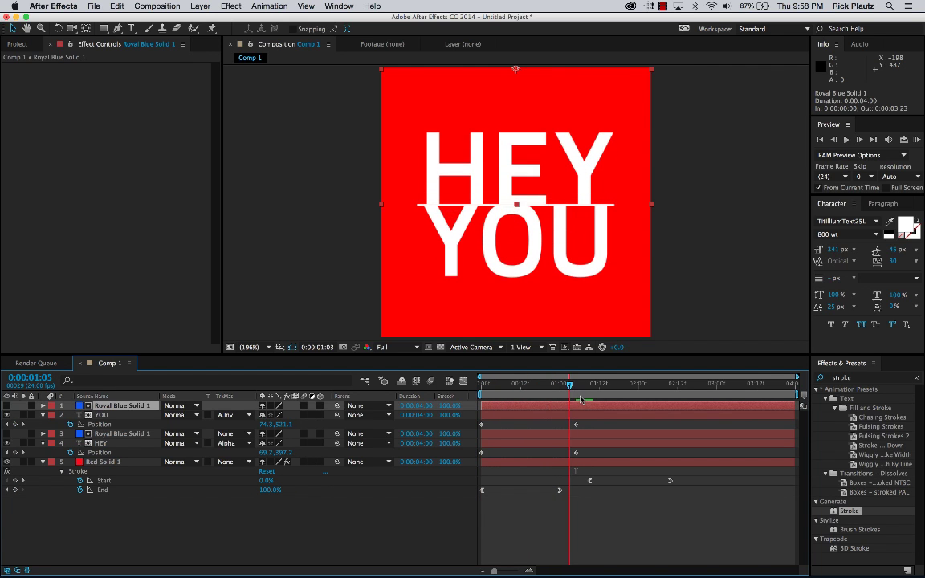
# Review the matte setup of YOU and HEY, briefly showing the royal blue solid above HEY and hiding it again.
pyautogui.click(119, 417)
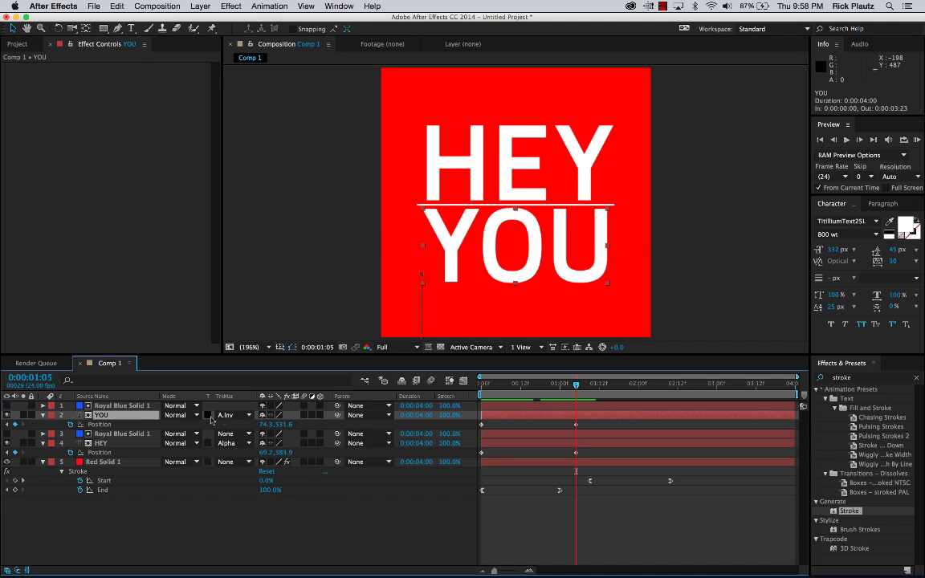
pyautogui.click(119, 407)
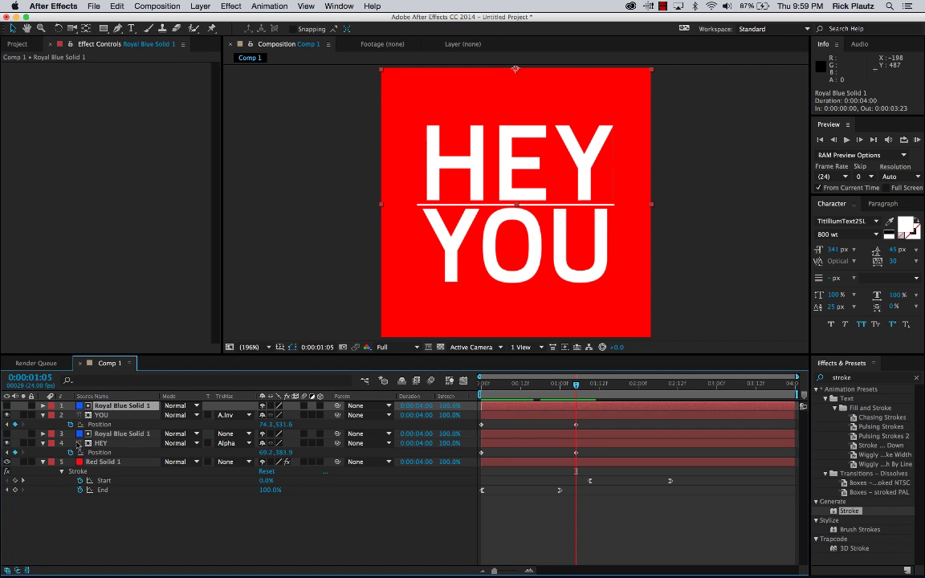
pyautogui.click(137, 434)
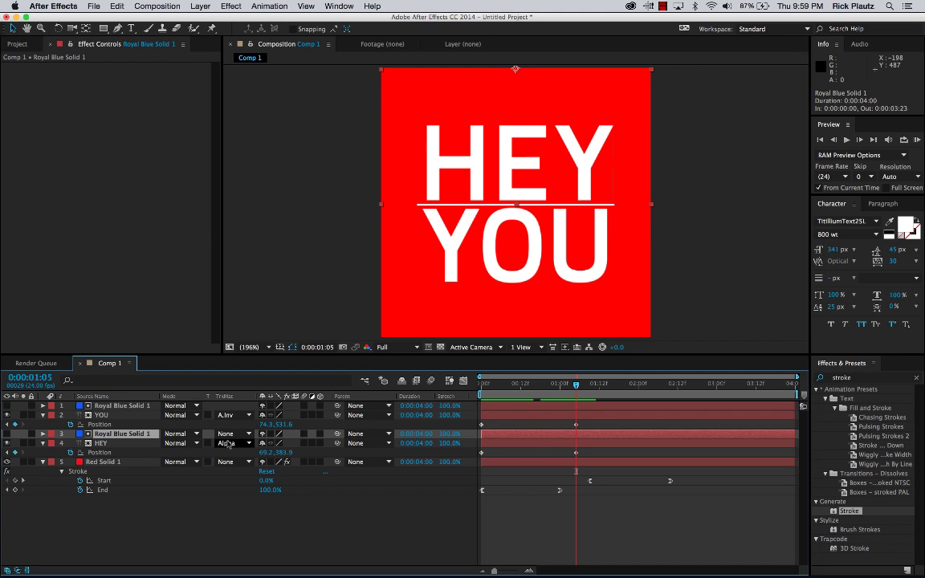
pyautogui.click(7, 405)
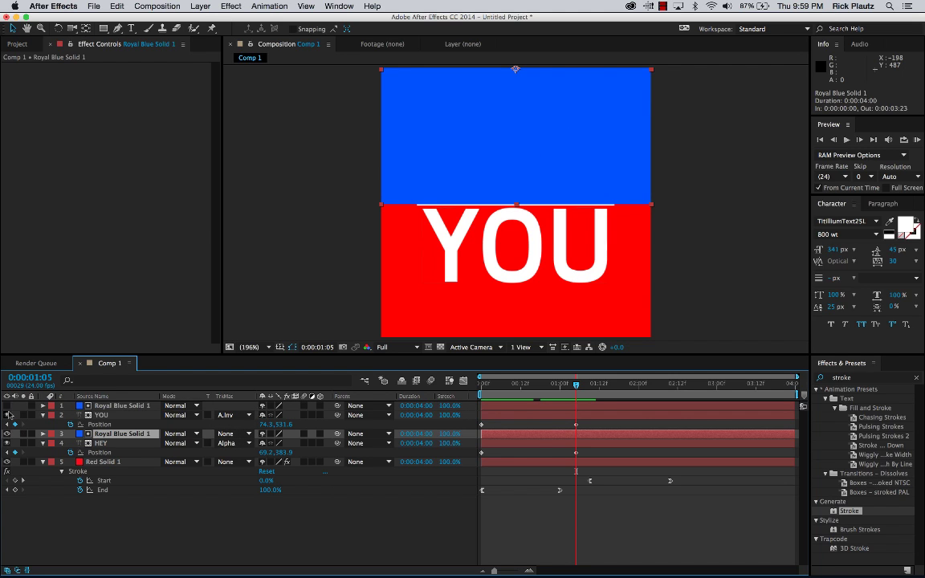
pyautogui.click(7, 405)
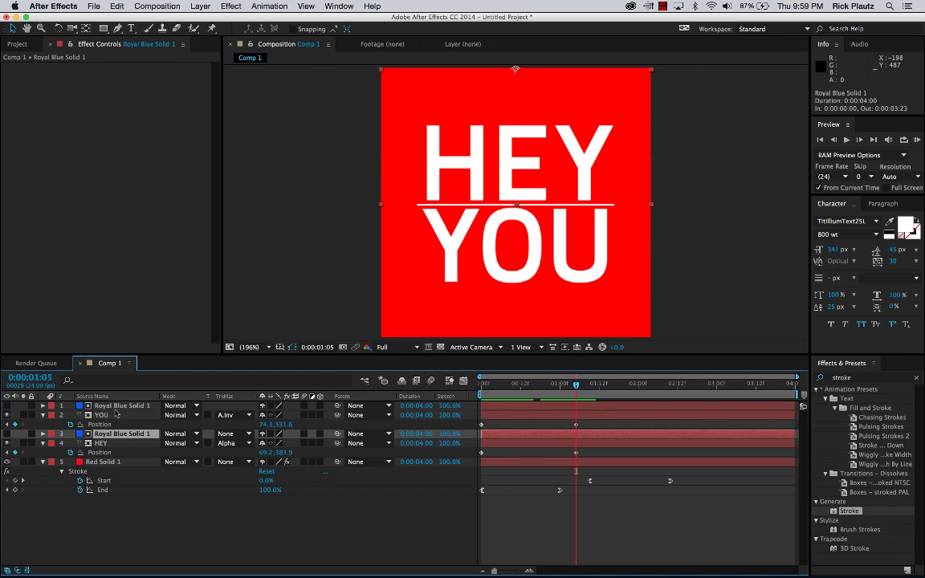
# Play the animation from the first frame to check how both words slide out from the line.
pyautogui.click(604, 518)
pyautogui.press('space')
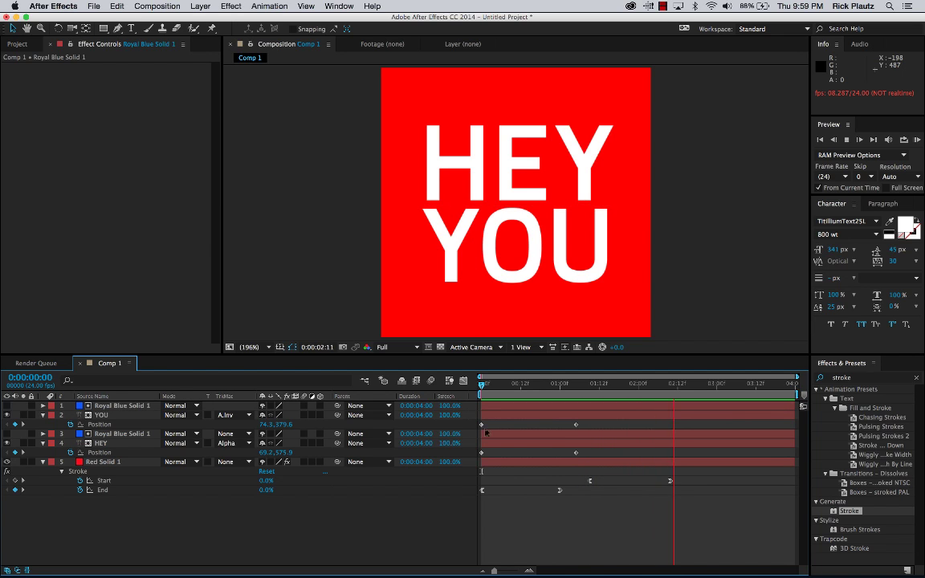
pyautogui.press('space')
pyautogui.press('space')
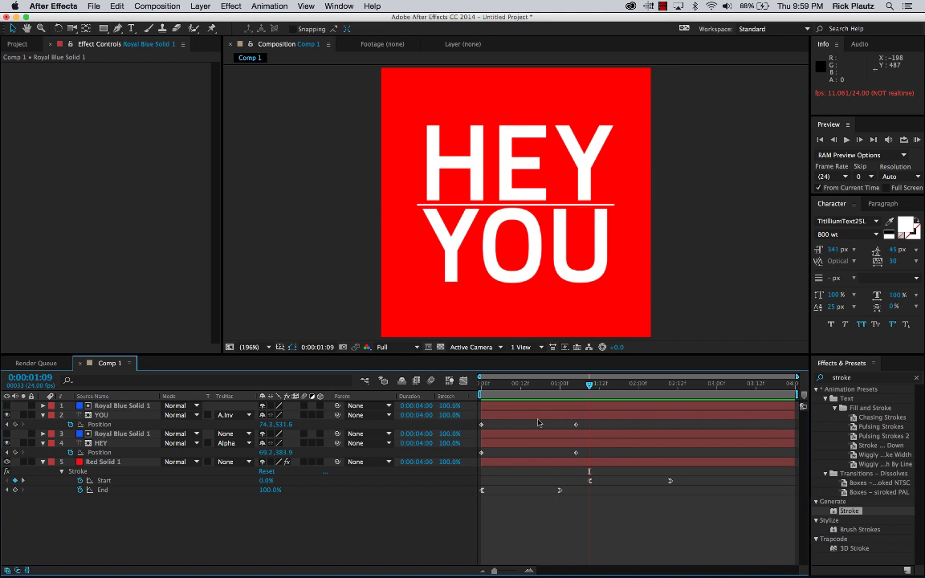
# Ease the ending Position keyframes of YOU and HEY together in the speed graph, slowing gradually to 0 px/sec.
pyautogui.click(102, 425)
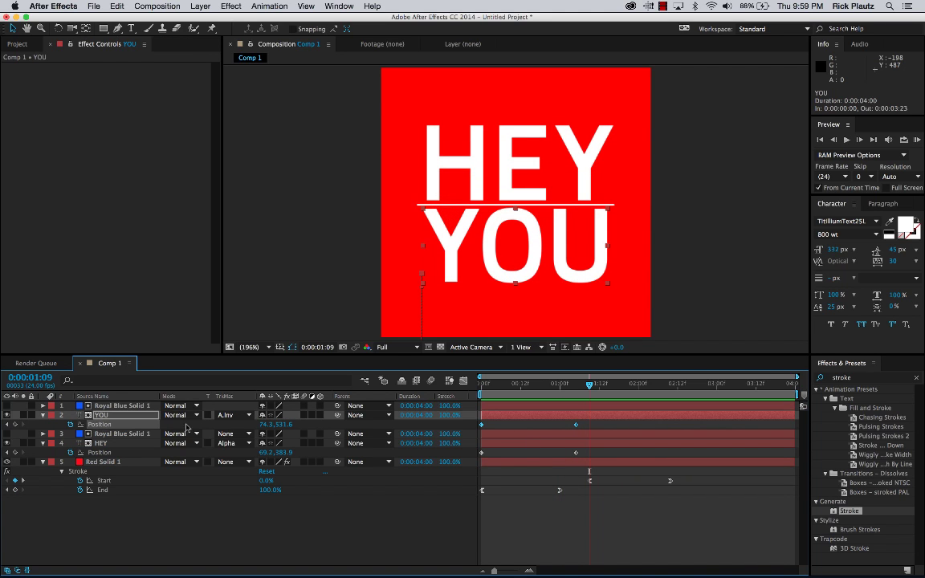
pyautogui.keyDown('shift'); pyautogui.click(104, 453); pyautogui.keyUp('shift')
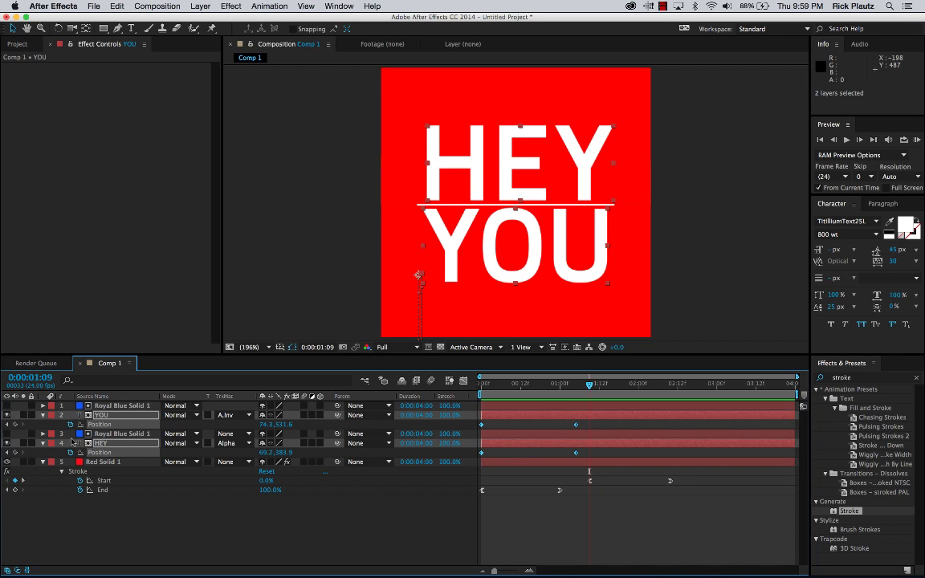
pyautogui.click(462, 382)
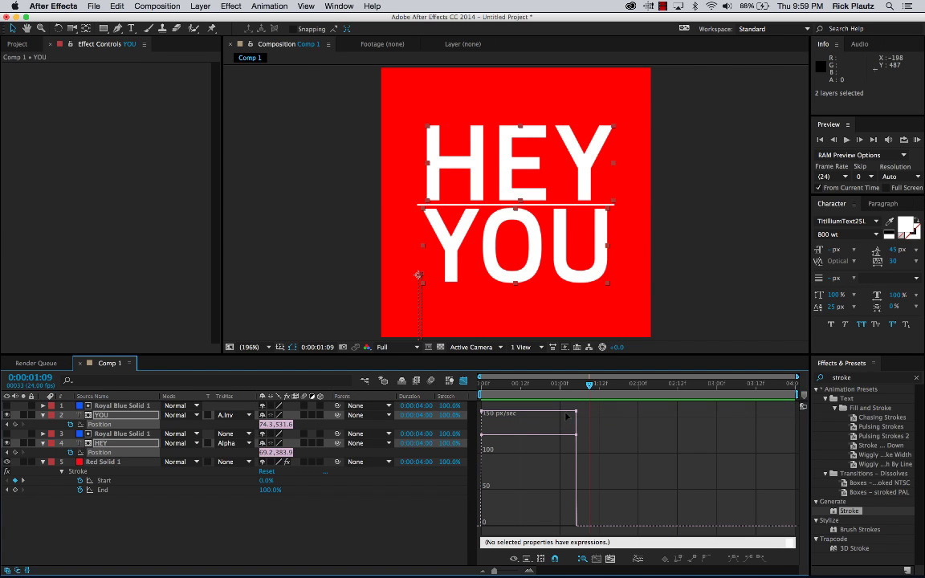
pyautogui.moveTo(576, 424); pyautogui.dragTo(532, 530)
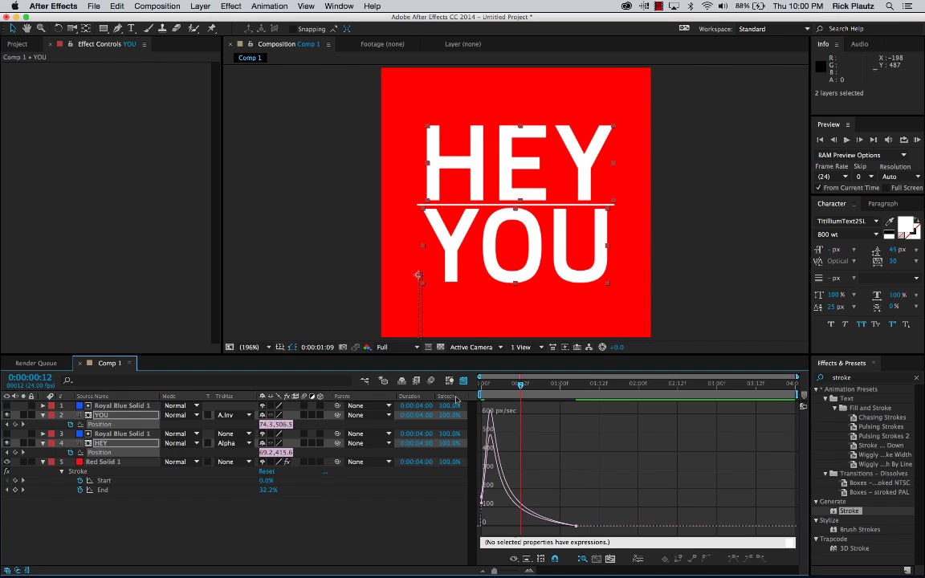
# Preview the eased text slide, including a RAM preview from the first frame.
pyautogui.press('space')
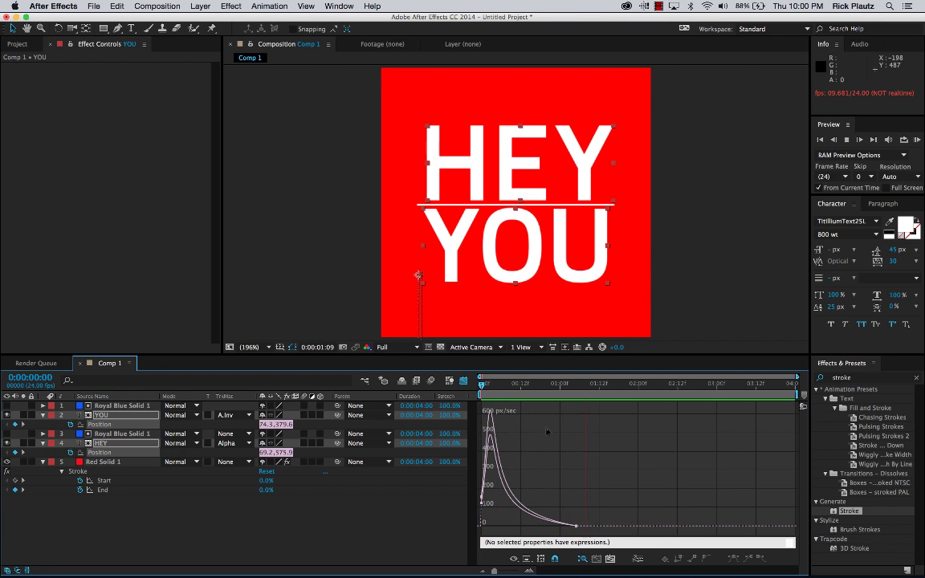
pyautogui.press('space')
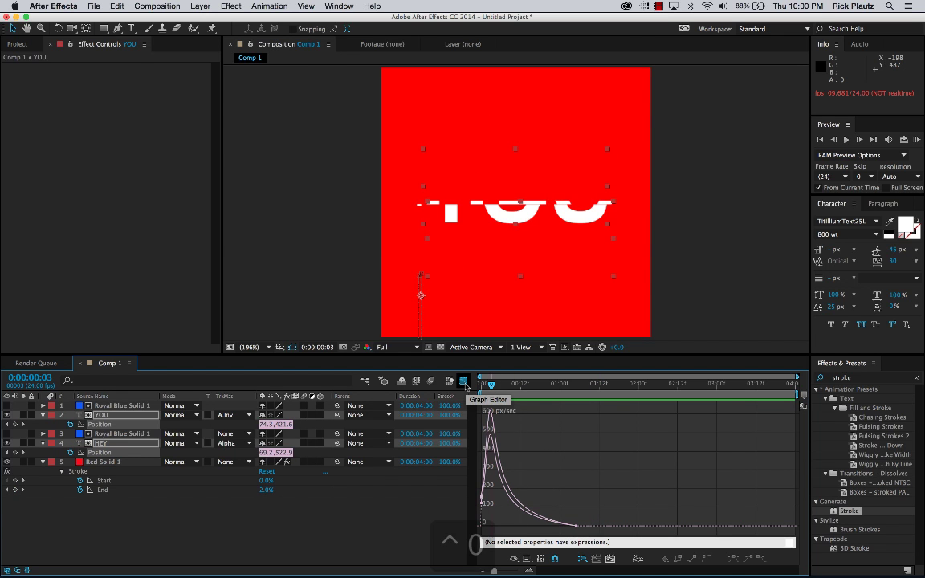
pyautogui.hotkey('ctrl', '0')
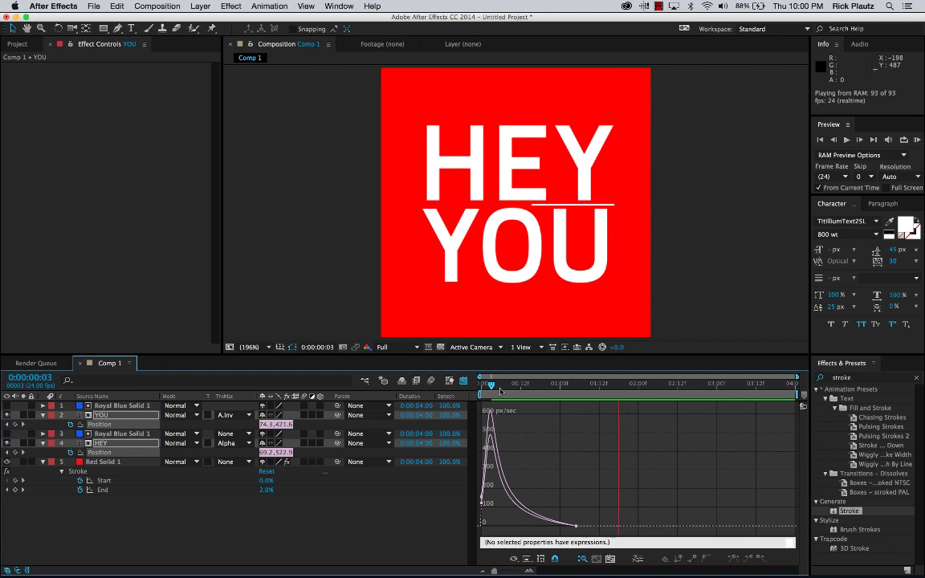
pyautogui.press('space')
pyautogui.hotkey('ctrl', '0')
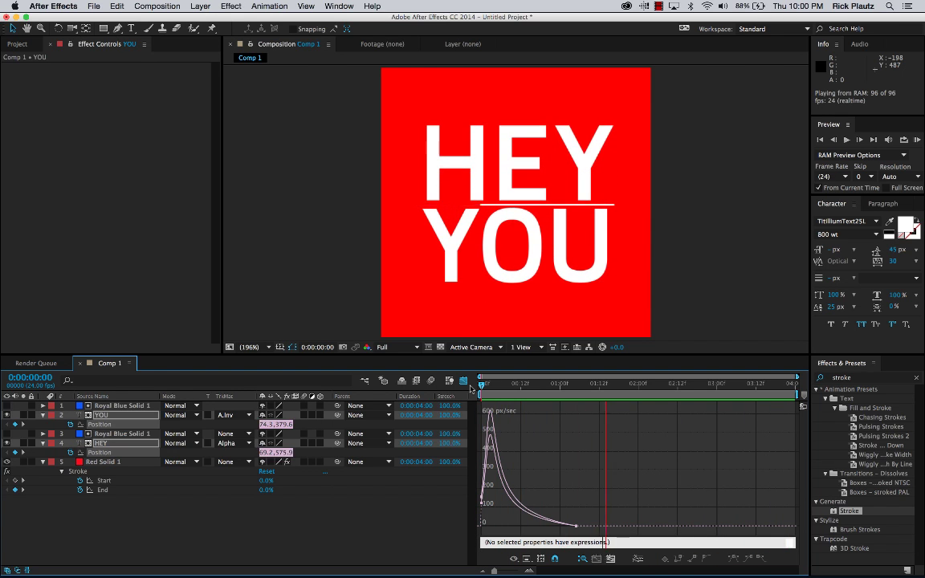
pyautogui.press('space')
# Retime the YOU and HEY Position keyframes to start at about 0:00:00:22 and end at about 0:00:01:10, and play the result.
pyautogui.click(464, 381)
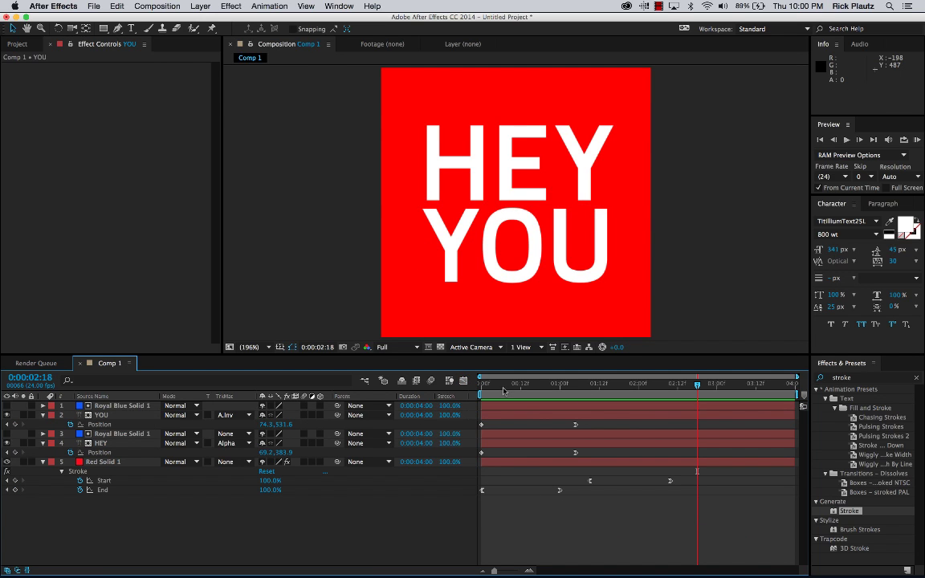
pyautogui.moveTo(485, 447); pyautogui.dragTo(584, 457)
pyautogui.click(608, 526)
pyautogui.moveTo(561, 385)
pyautogui.mouseDown()
pyautogui.moveTo(469, 391)
pyautogui.moveTo(654, 407)
pyautogui.moveTo(452, 397)
pyautogui.mouseUp()
pyautogui.press('space')
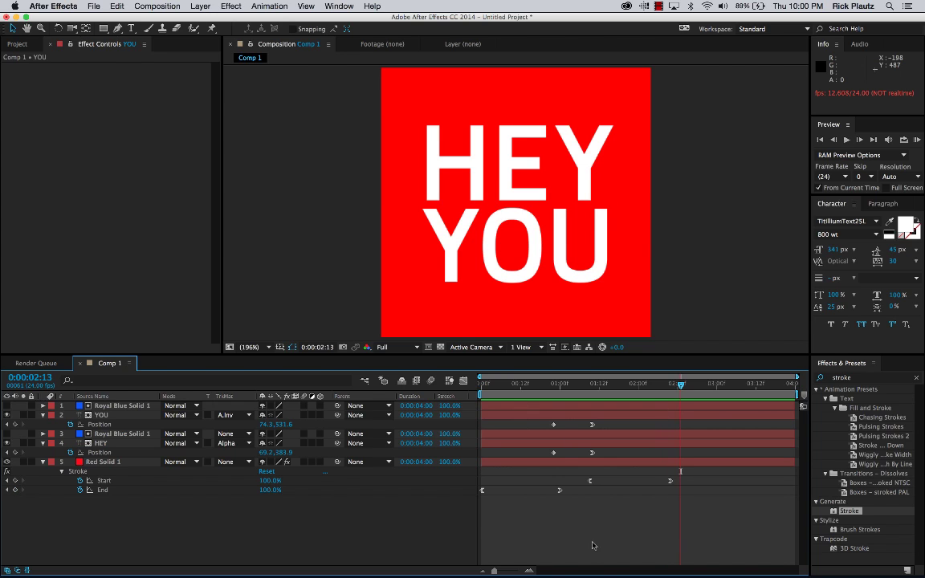
pyautogui.press('space')
# Move the starting Position keyframes of YOU and HEY to 0:00:00:16 and start playback.
pyautogui.moveTo(547, 418); pyautogui.dragTo(541, 455)
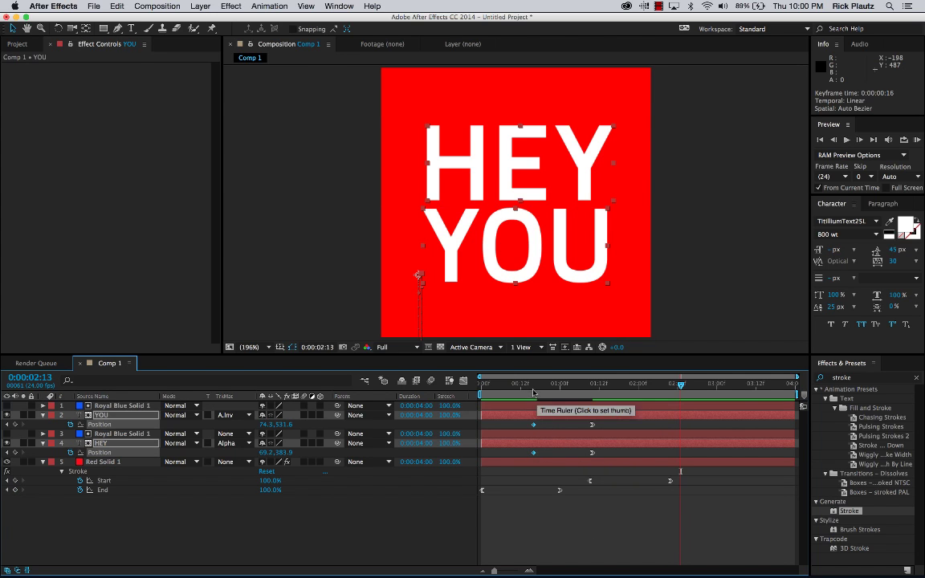
pyautogui.click(482, 377)
pyautogui.press('space')
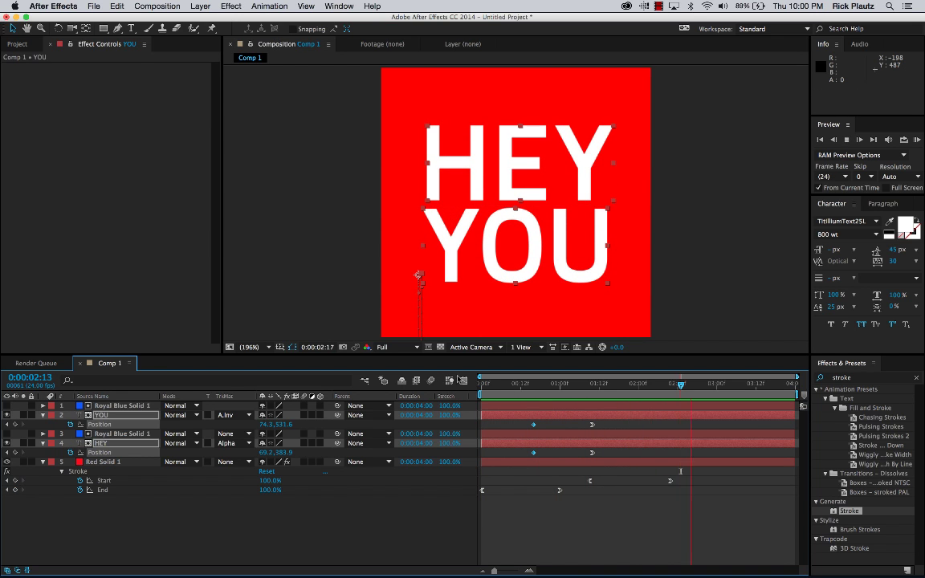
# Preview the retimed animation from the first frame and scrub to 0:00:00:18 to inspect the text emerging from the line.
pyautogui.click(495, 385)
pyautogui.moveTo(489, 392); pyautogui.dragTo(410, 402)
pyautogui.press('space')
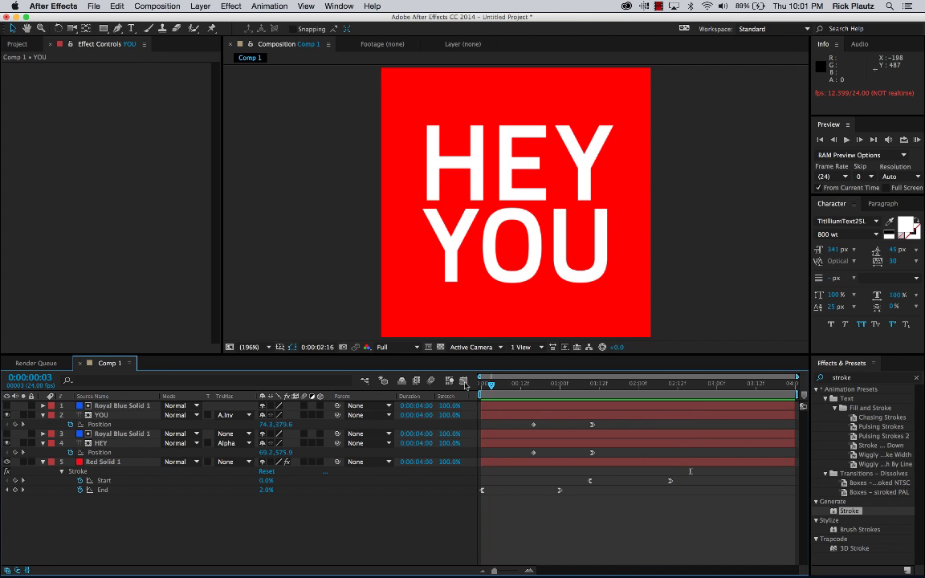
pyautogui.hotkey('alt', '0')
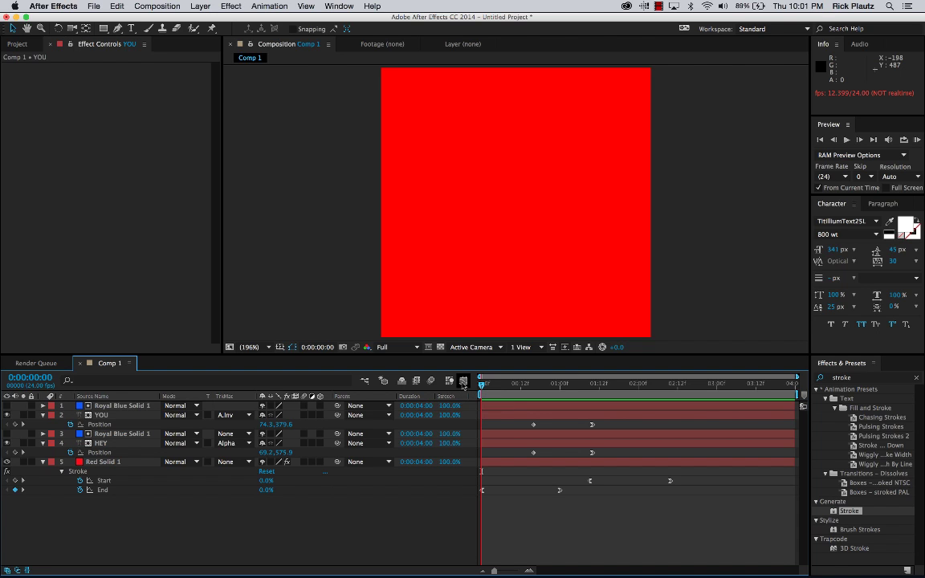
pyautogui.hotkey('ctrl', '0')
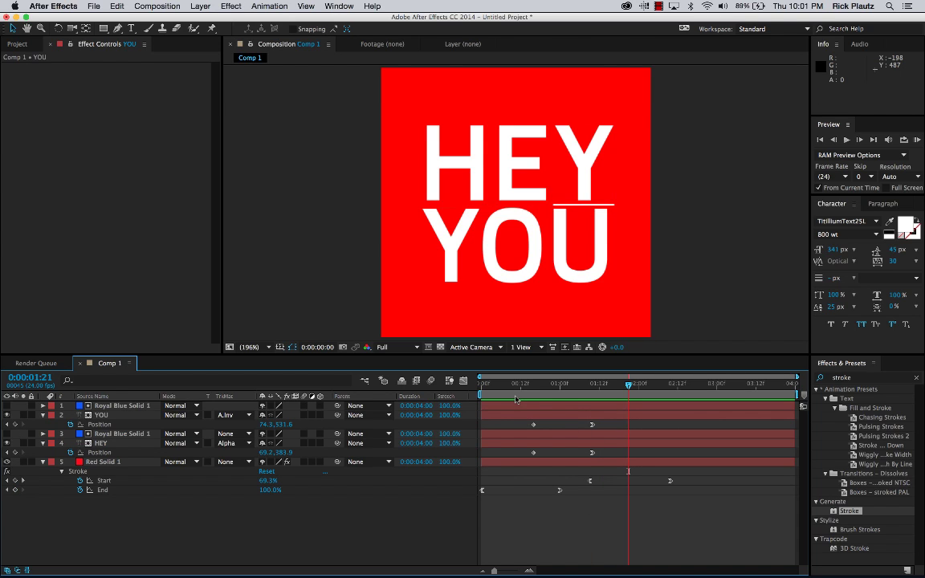
pyautogui.moveTo(531, 388)
pyautogui.mouseDown()
pyautogui.moveTo(510, 387)
pyautogui.moveTo(541, 389)
pyautogui.mouseUp()
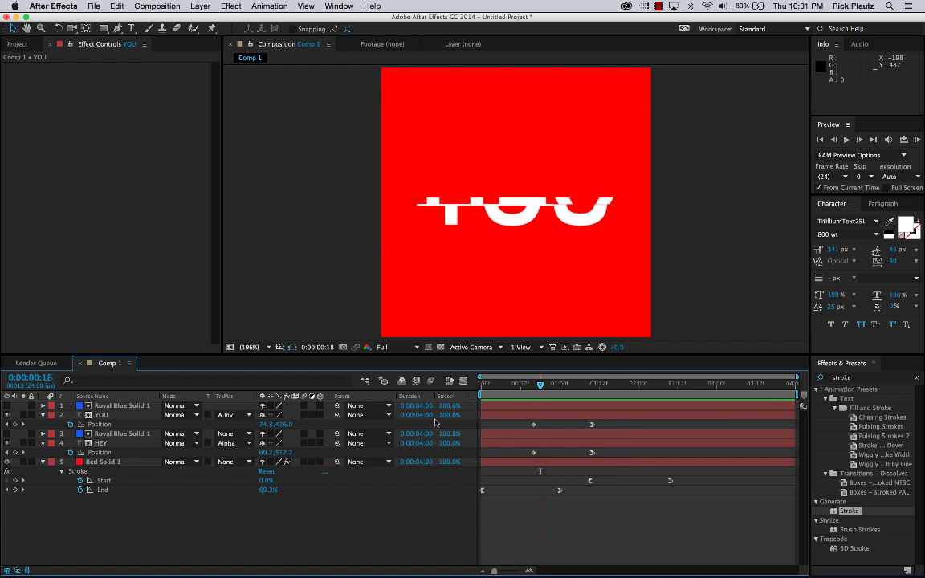
# Shift the HEY Position keyframes about three frames earlier and the YOU ones about three frames later, and preview from the first frame.
pyautogui.click(114, 448)
pyautogui.moveTo(592, 455); pyautogui.dragTo(582, 455)
pyautogui.moveTo(529, 425); pyautogui.dragTo(599, 427)
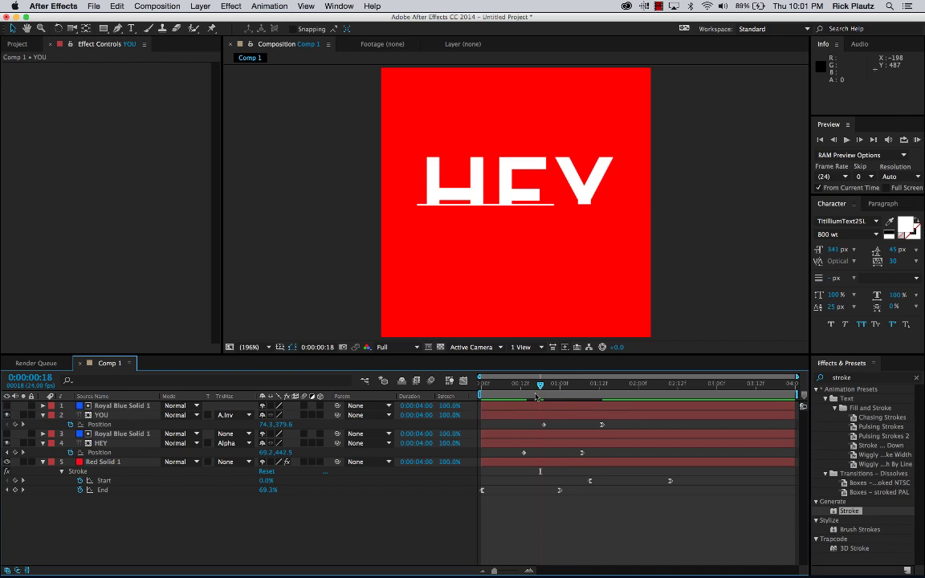
pyautogui.press('Home')
pyautogui.press('space')
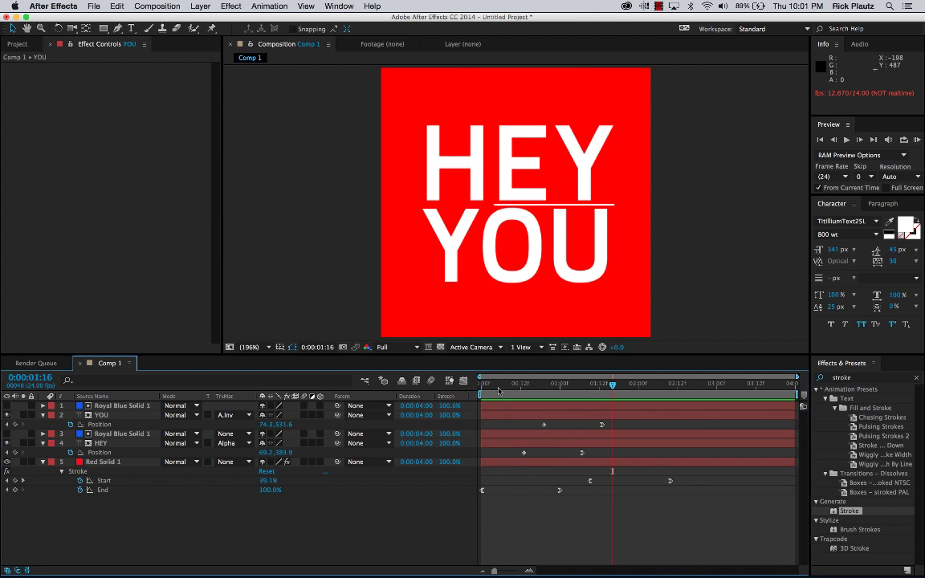
pyautogui.press('space')
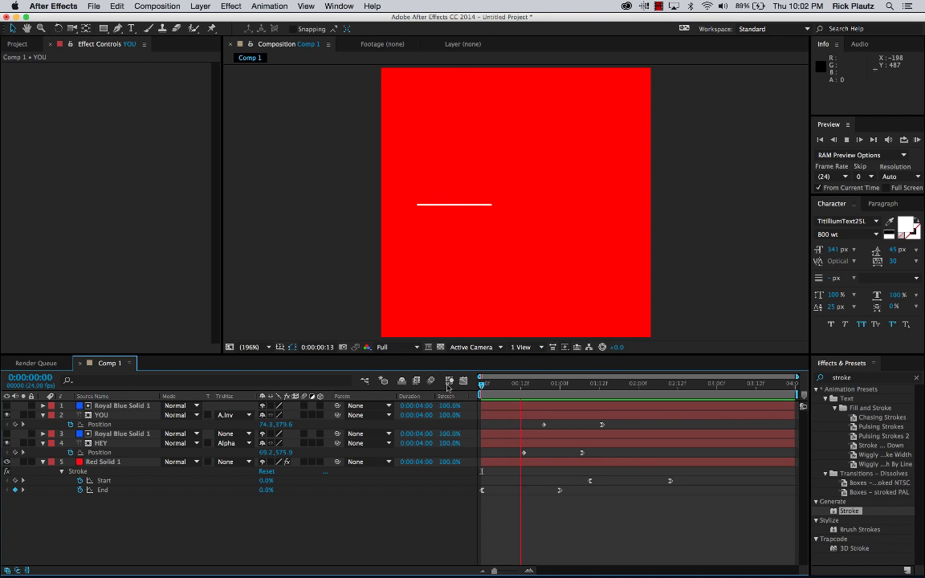
pyautogui.press('space')
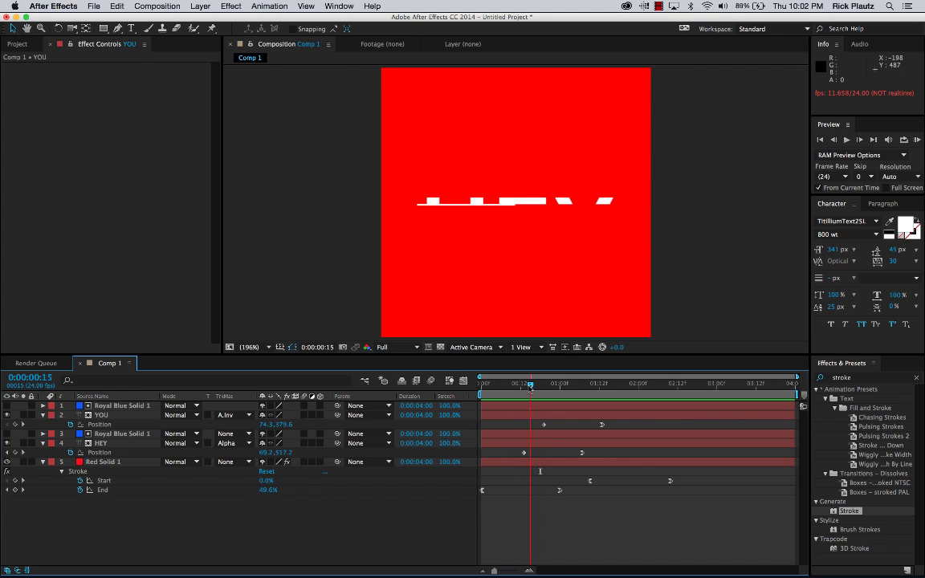
# Move the ending keyframe of the Stroke's End property on the red solid to 0:00:00:18 and RAM preview from the first frame.
pyautogui.click(560, 491)
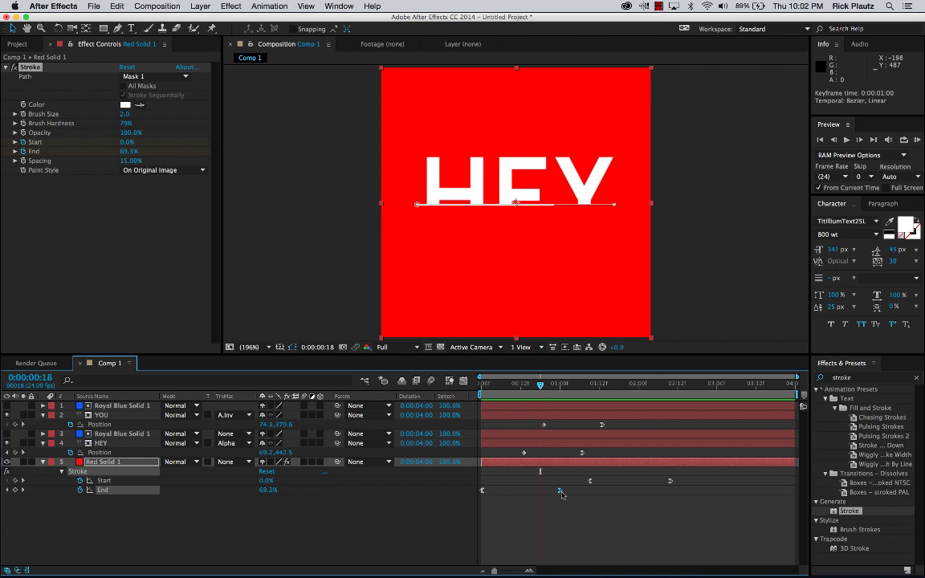
pyautogui.moveTo(554, 495); pyautogui.dragTo(542, 496)
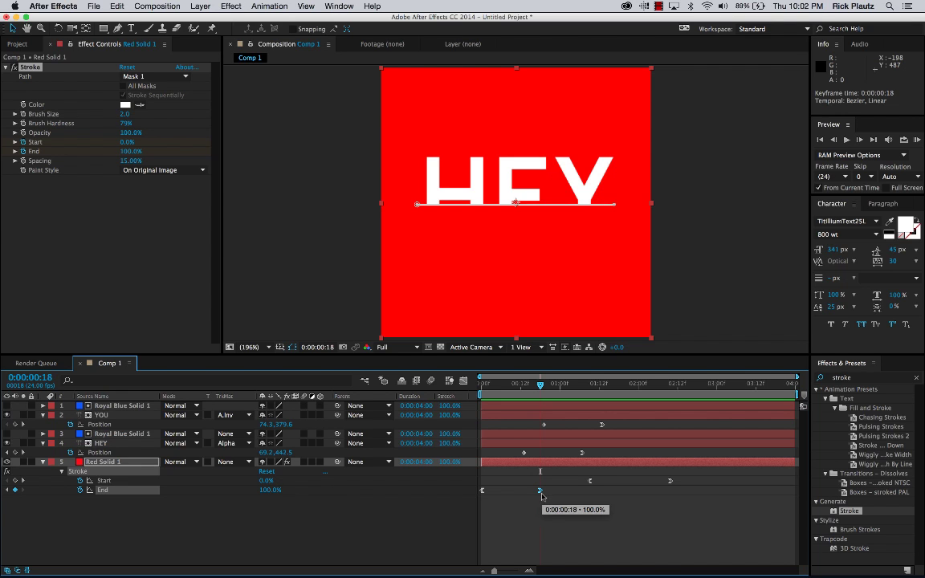
pyautogui.click(505, 430)
pyautogui.press('Home')
pyautogui.press('space')
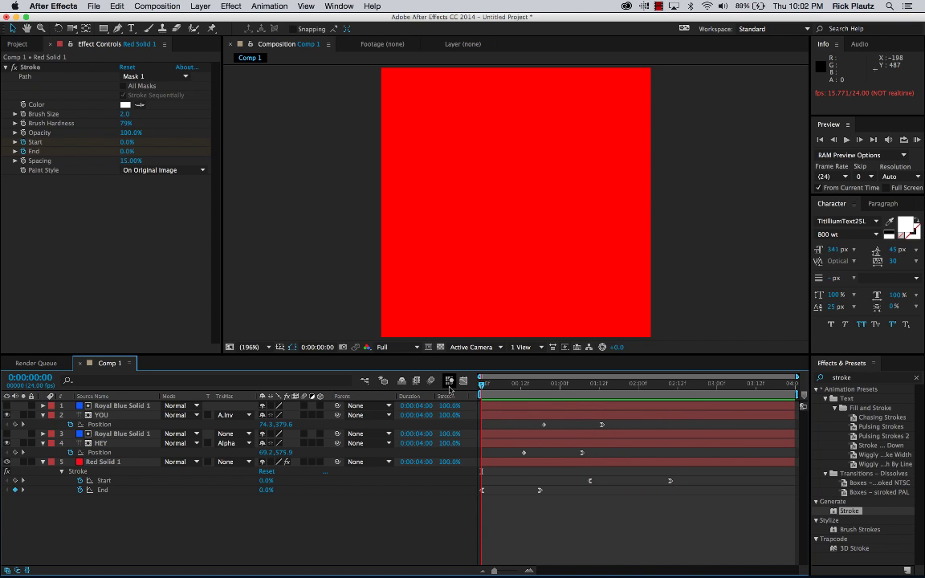
pyautogui.hotkey('ctrl', '0')
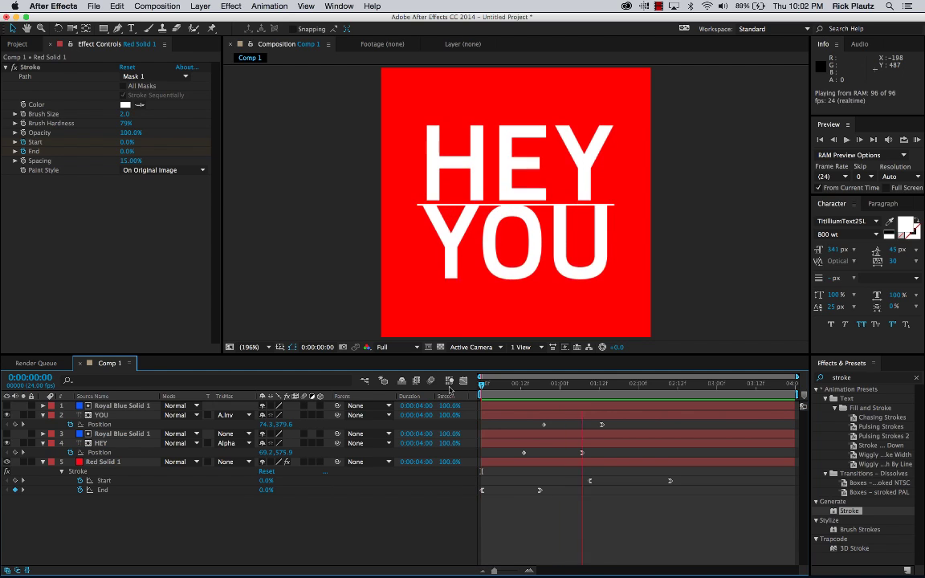